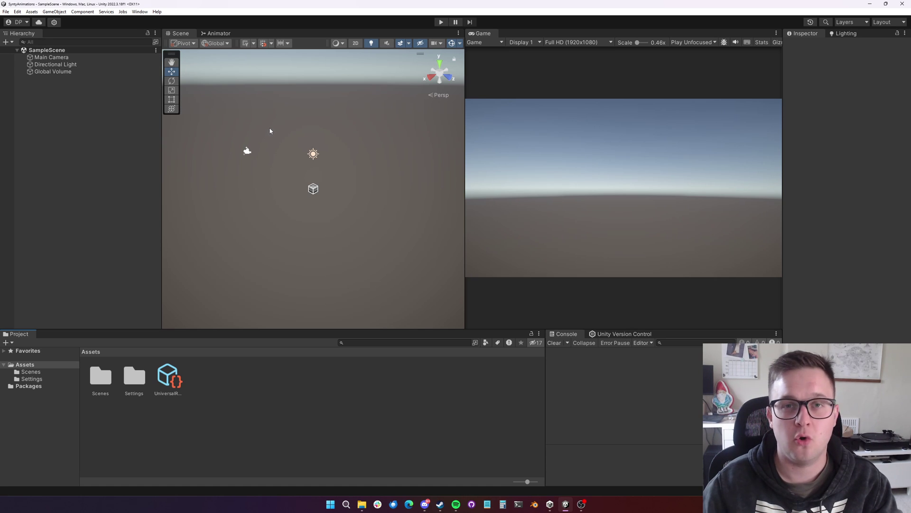
Open the Package Manager and change which package source it lists.
click(138, 11)
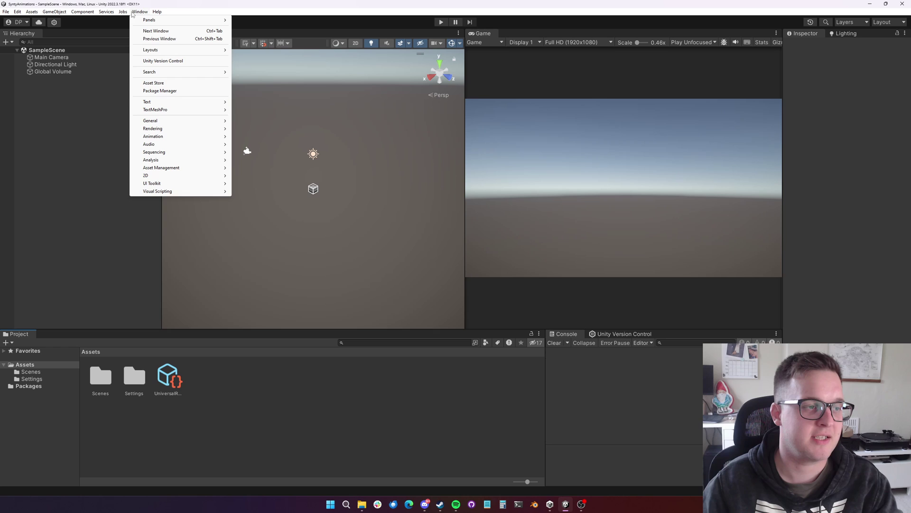
click(161, 91)
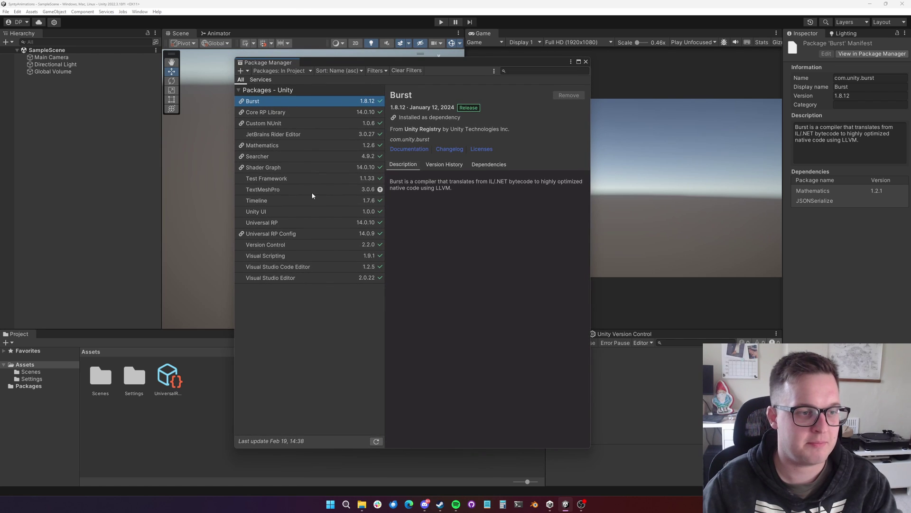
click(281, 70)
click(278, 81)
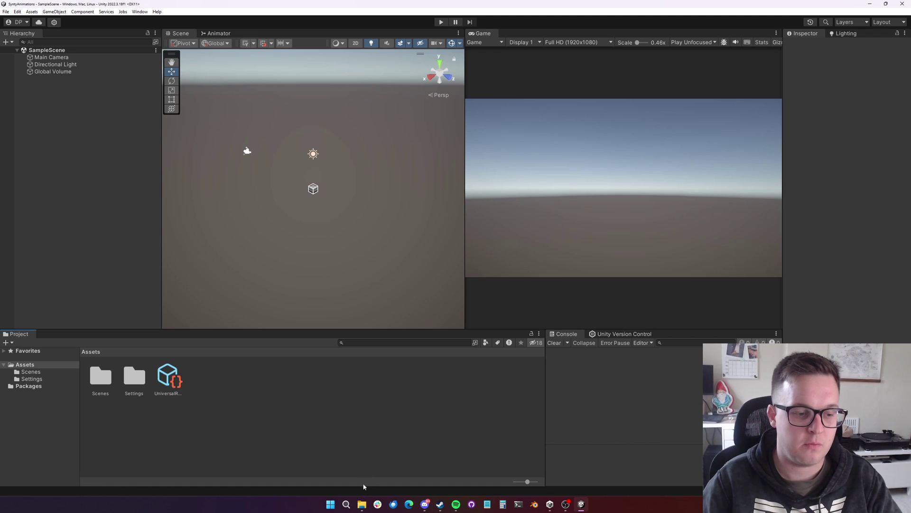
Import the full contents of ANIMATION_Base_Locomotion_Unity_2021_1_v1_0_0.unitypackage from the Downloads folder into the project's Assets.
click(362, 503)
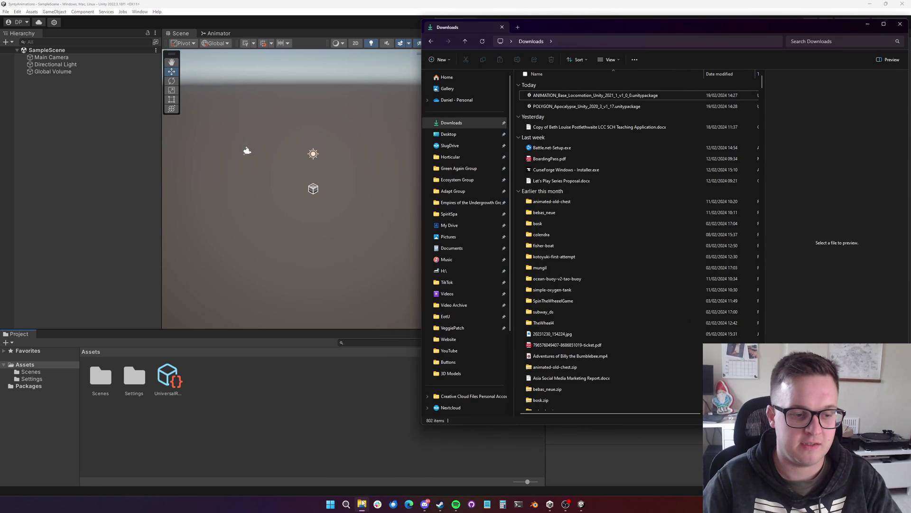
click(586, 97)
drag(554, 98, 339, 401)
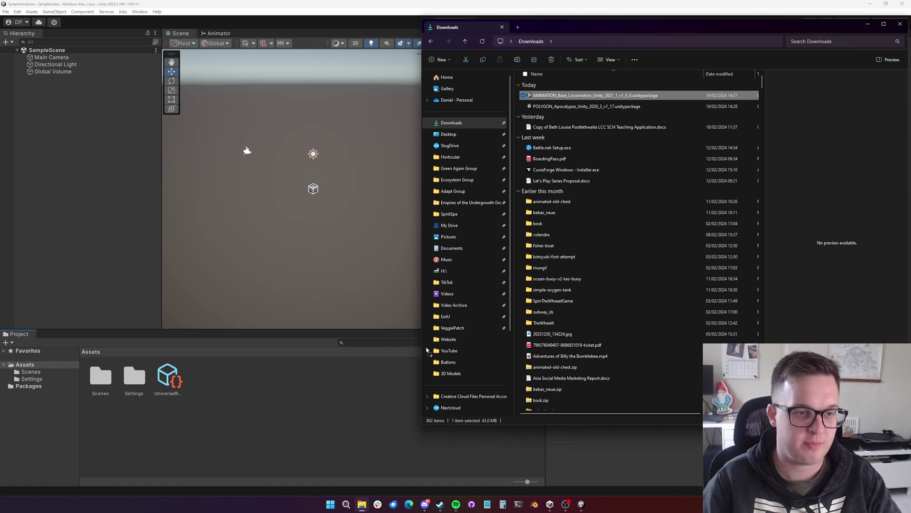
scroll(426, 286, down, 15)
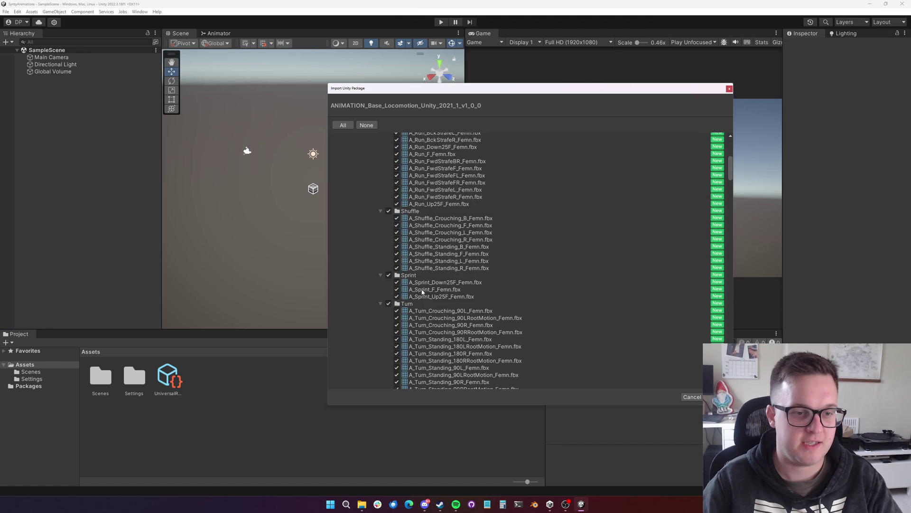
scroll(426, 286, down, 20)
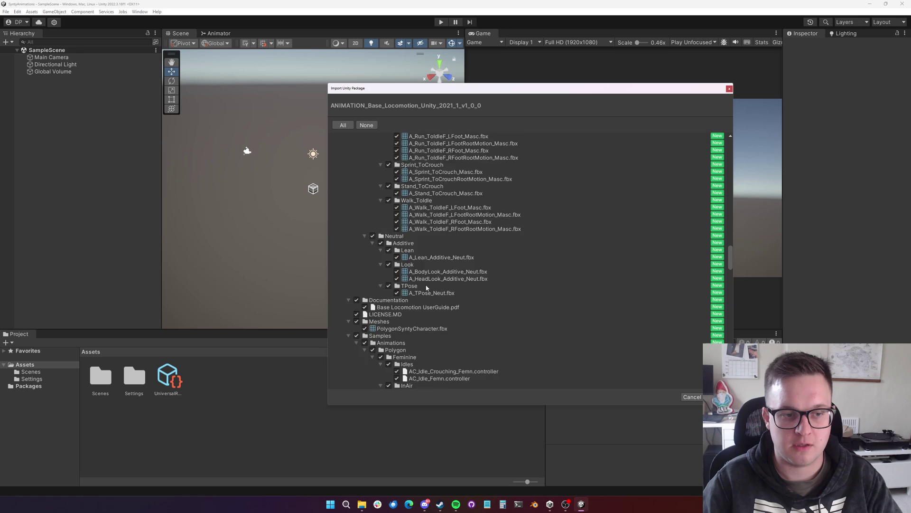
scroll(425, 287, down, 15)
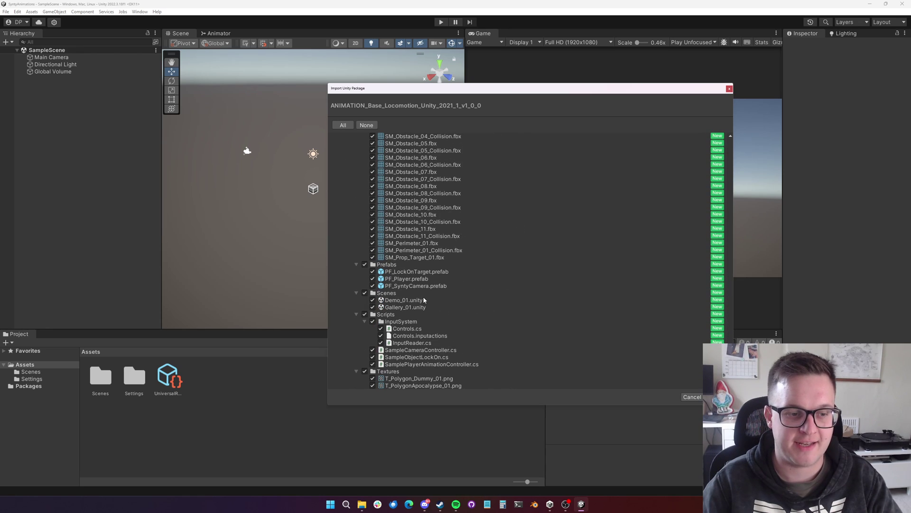
scroll(422, 299, up, 20)
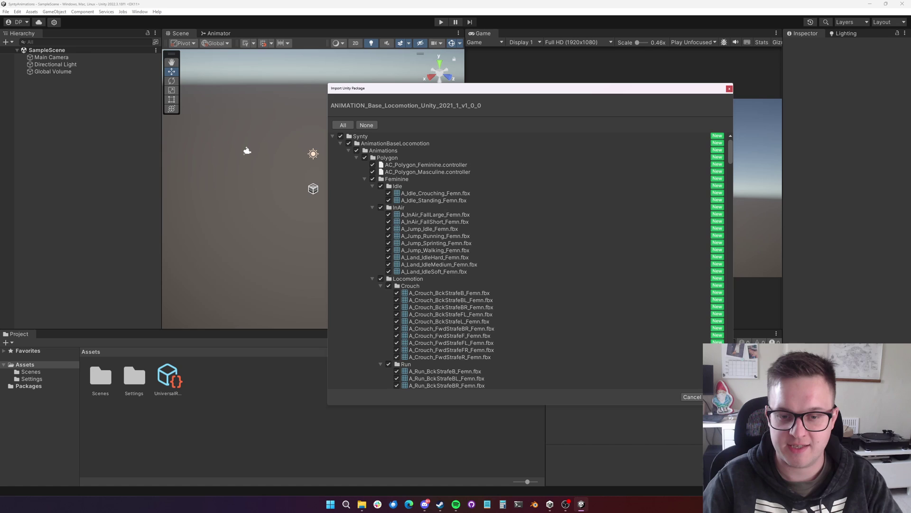
click(717, 397)
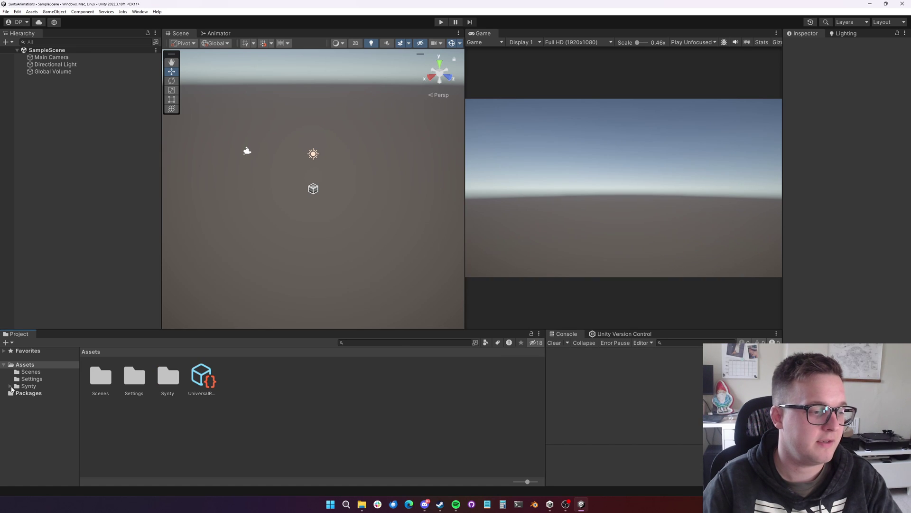
Open the Demo_01 scene from the Samples/Scenes folder of Synty's AnimationBaseLocomotion.
click(11, 387)
click(14, 394)
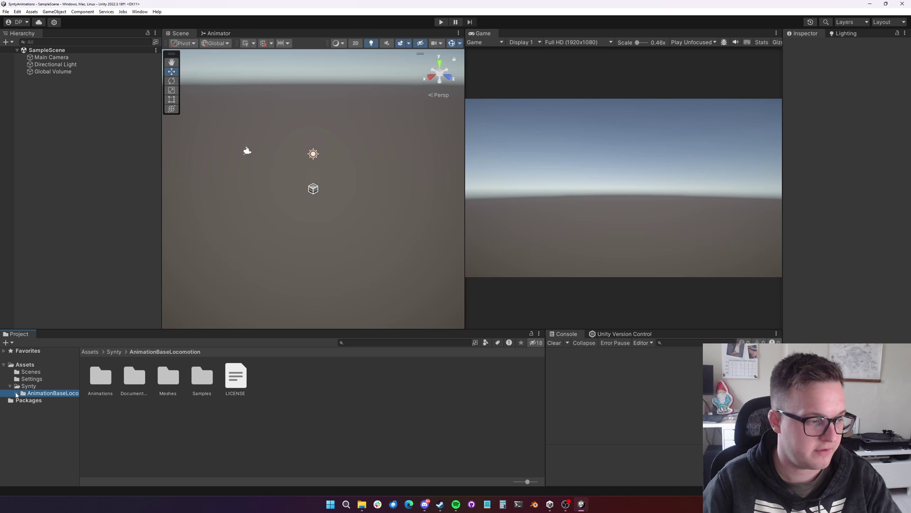
click(16, 393)
click(19, 422)
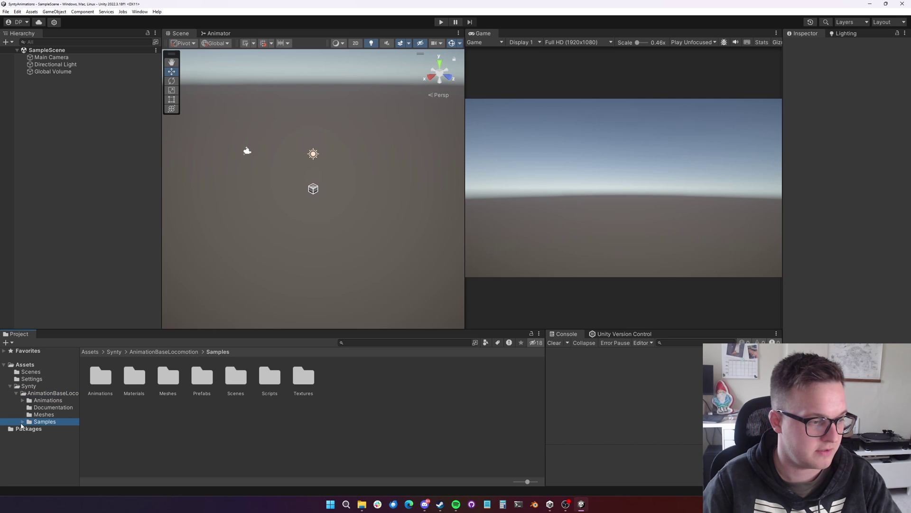
double_click(236, 377)
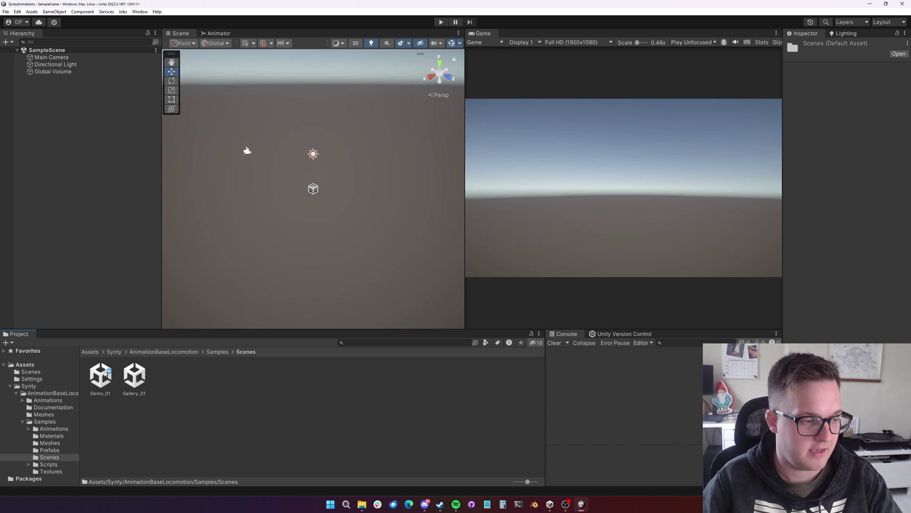
click(102, 377)
double_click(101, 377)
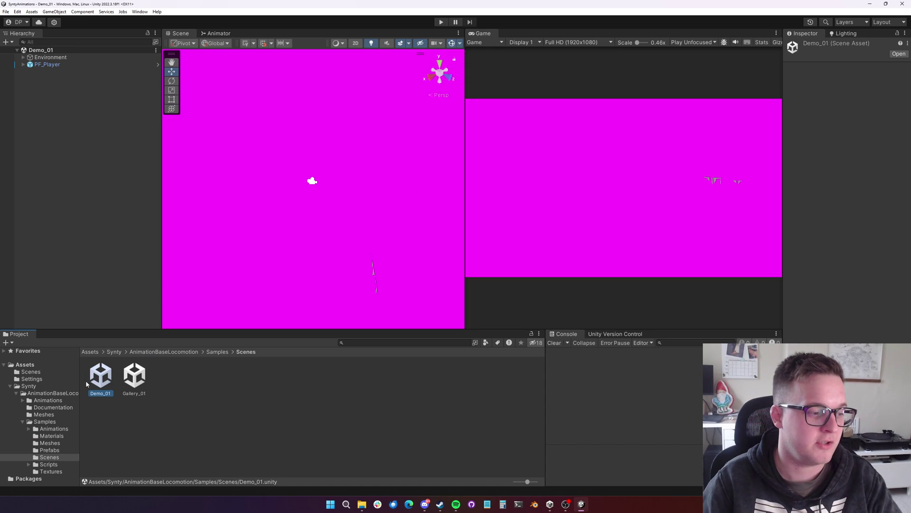
Convert all the materials in the AnimationBaseLocomotion Samples/Materials folder from Built-in to URP, accepting the overwrite.
click(51, 435)
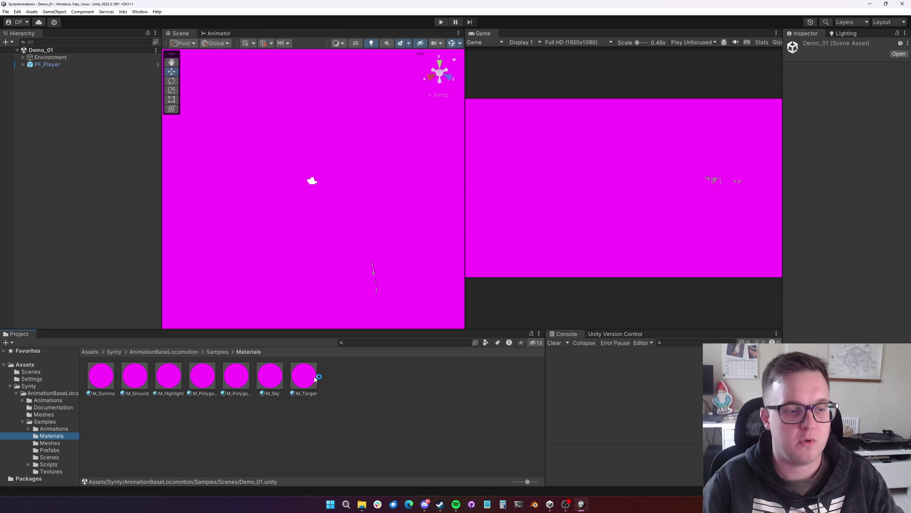
click(304, 376)
shift+click(102, 384)
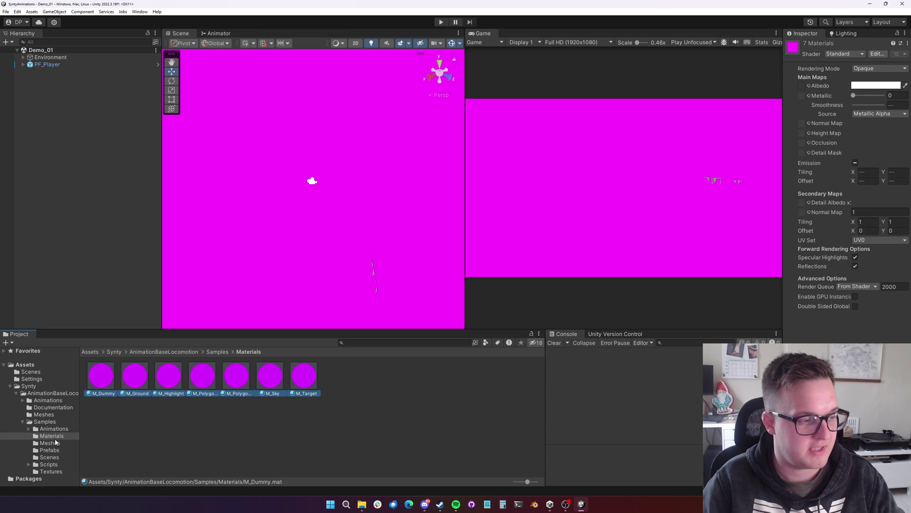
click(17, 11)
mouse_move(47, 290)
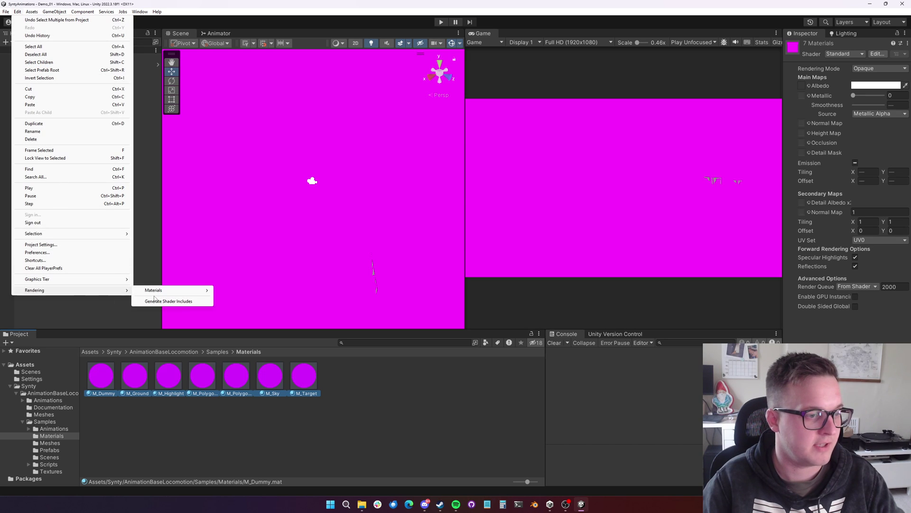
mouse_move(153, 290)
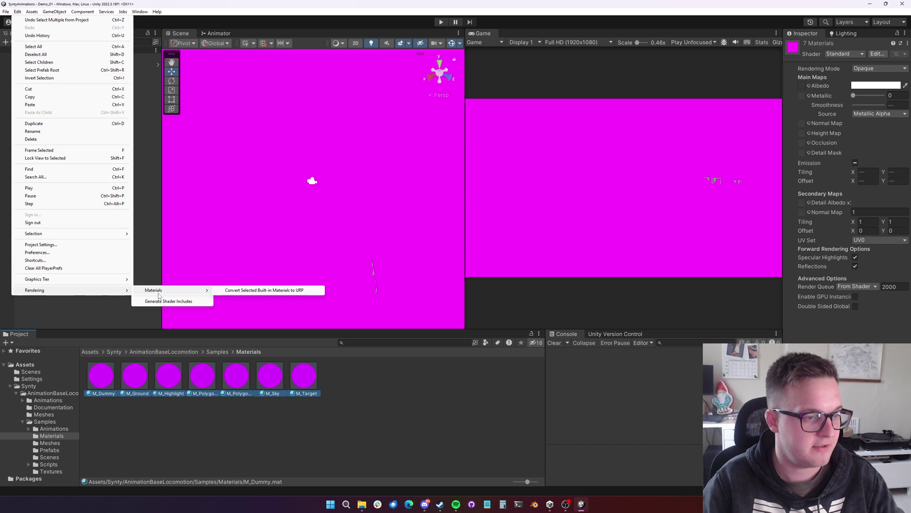
click(273, 290)
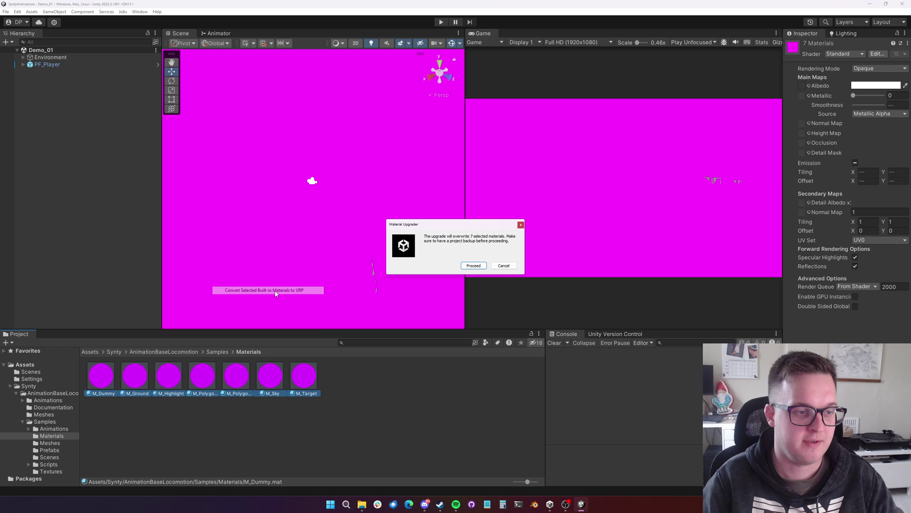
click(474, 265)
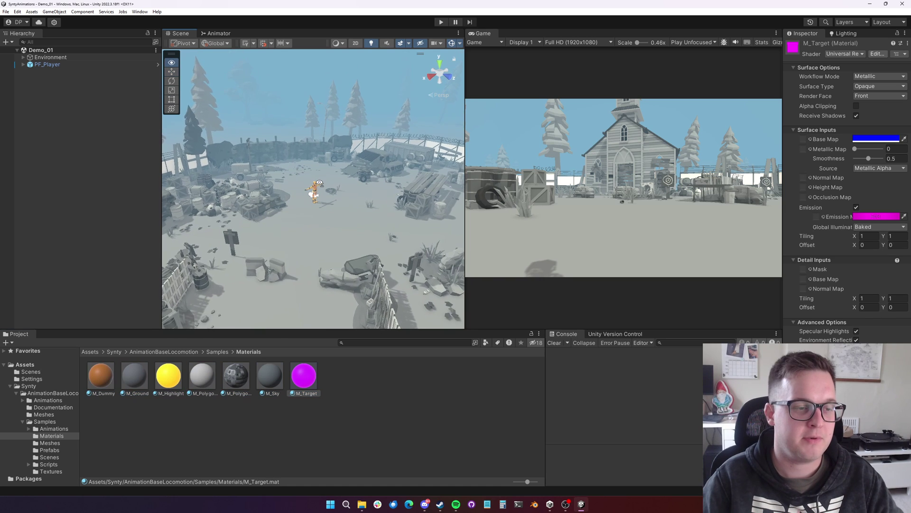
Examine the dummy character up close and review the components on PolygonSyntyCharacter inside PF_Player.
key(w)
scroll(320, 183, down, 3)
right_drag(319, 183, 325, 185)
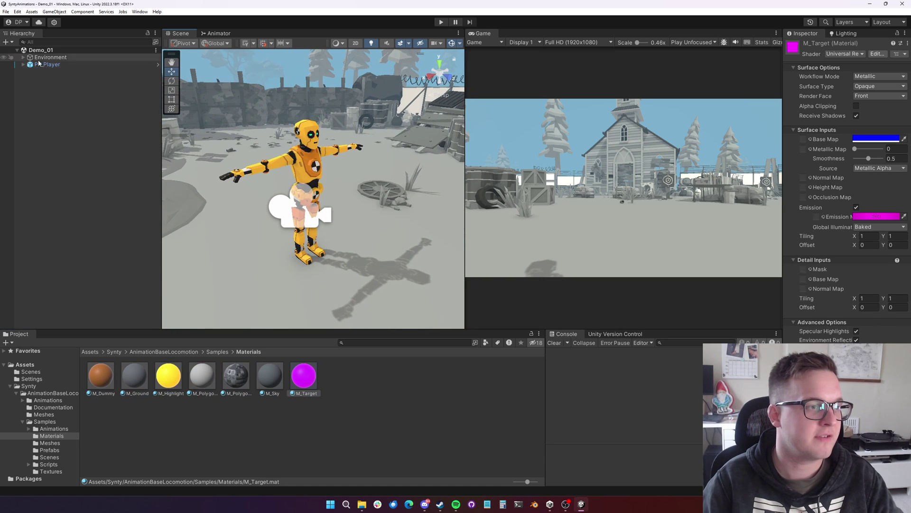
click(53, 65)
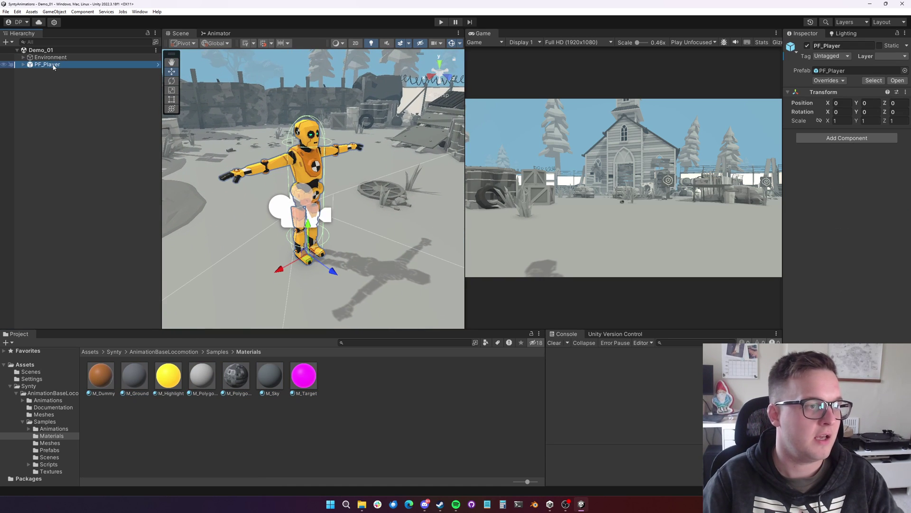
click(23, 65)
click(61, 71)
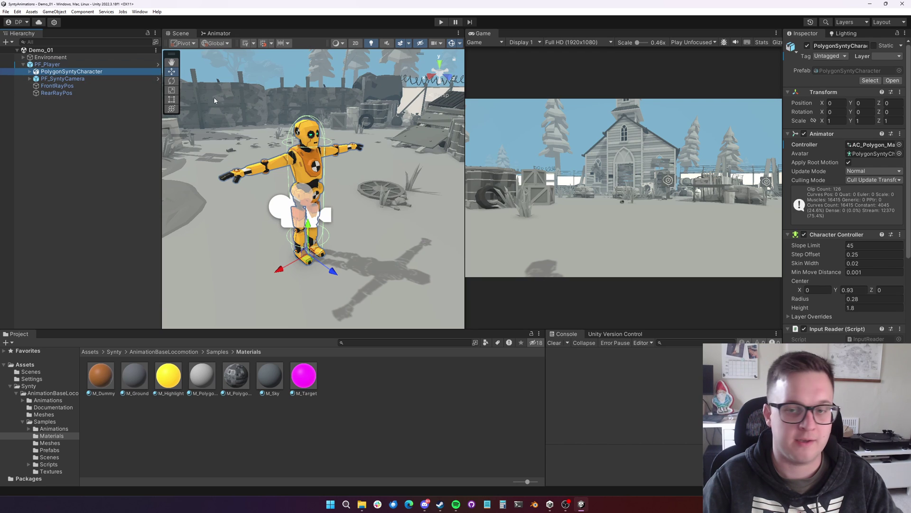
scroll(832, 336, down, 4)
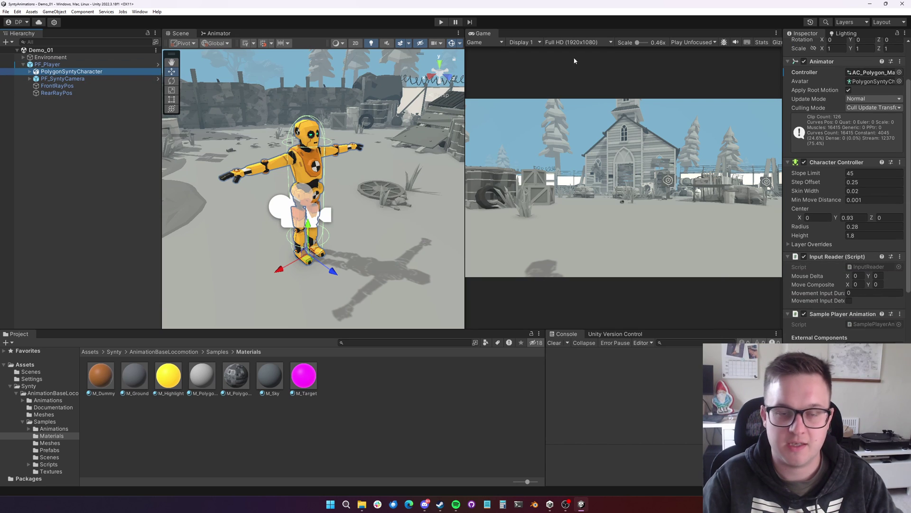
Play the demo scene and test the character's walking, running and jumping around the level and over the obstacles.
click(441, 22)
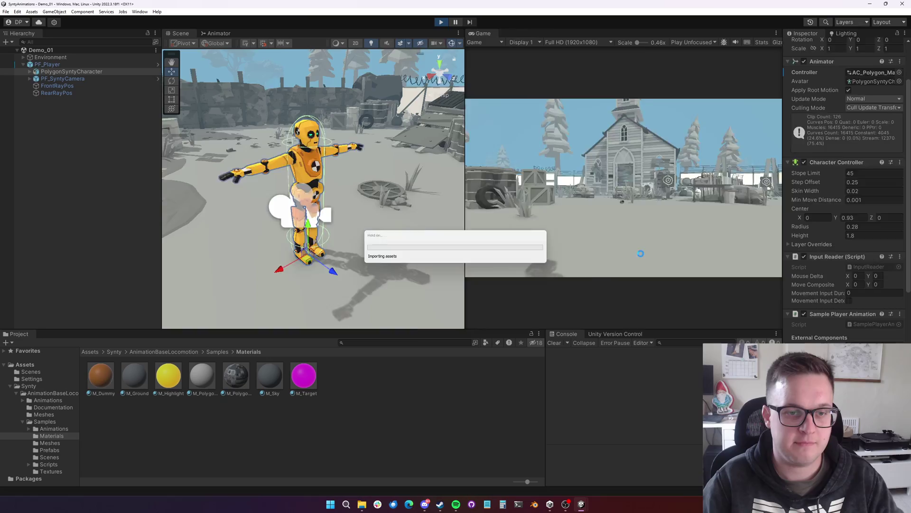
key(w)
key(shift)
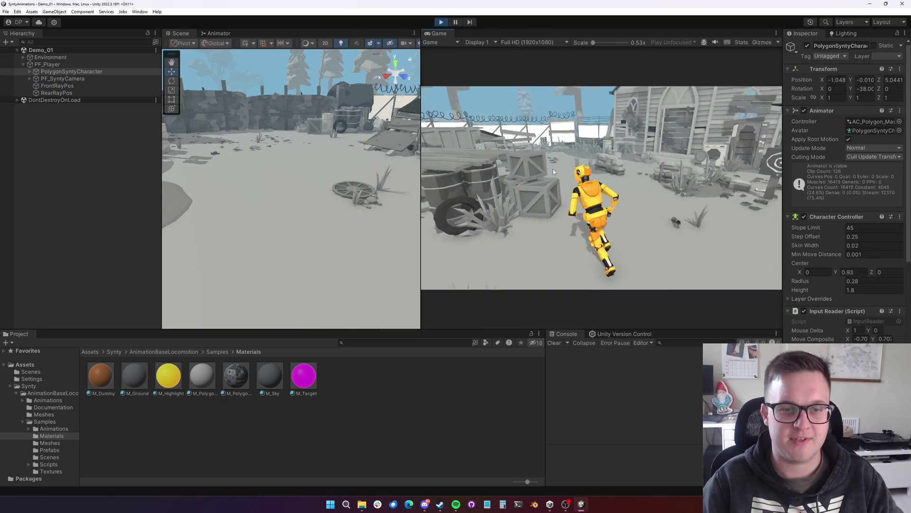
key(space)
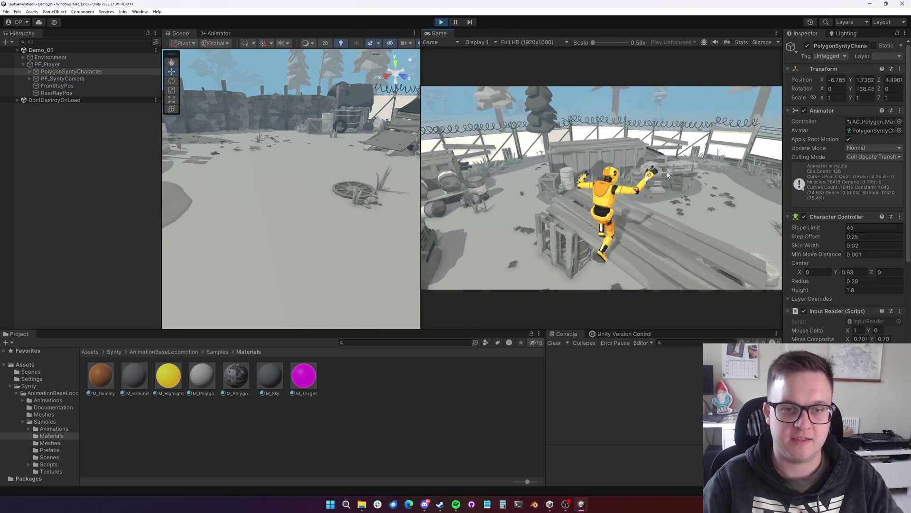
key(w)
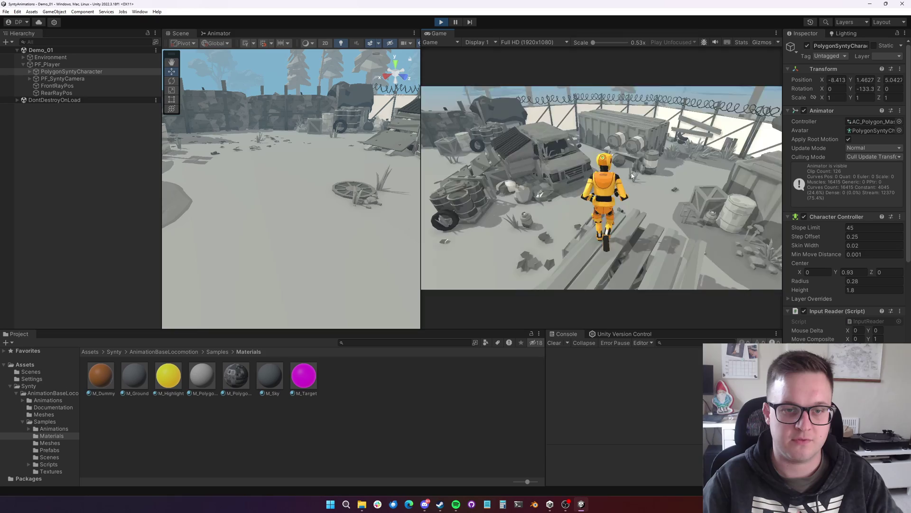
key(space)
key(space)
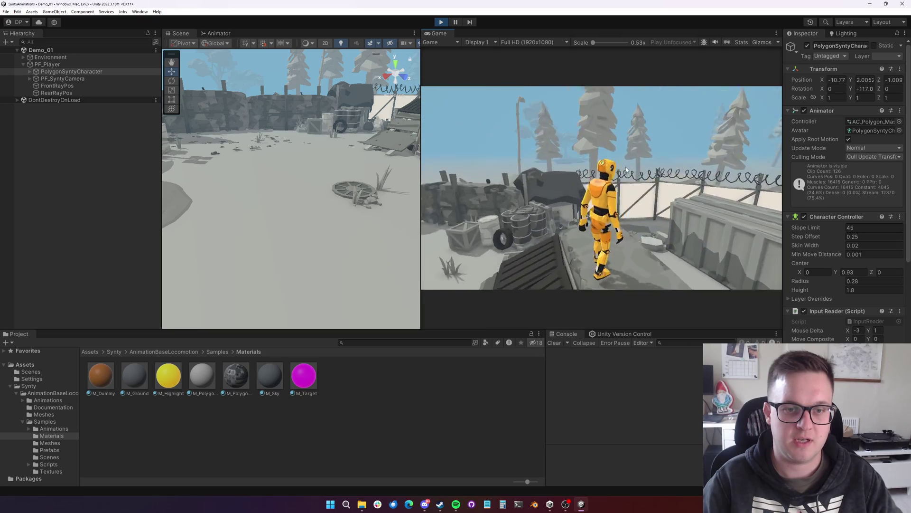
key(d)
key(a)
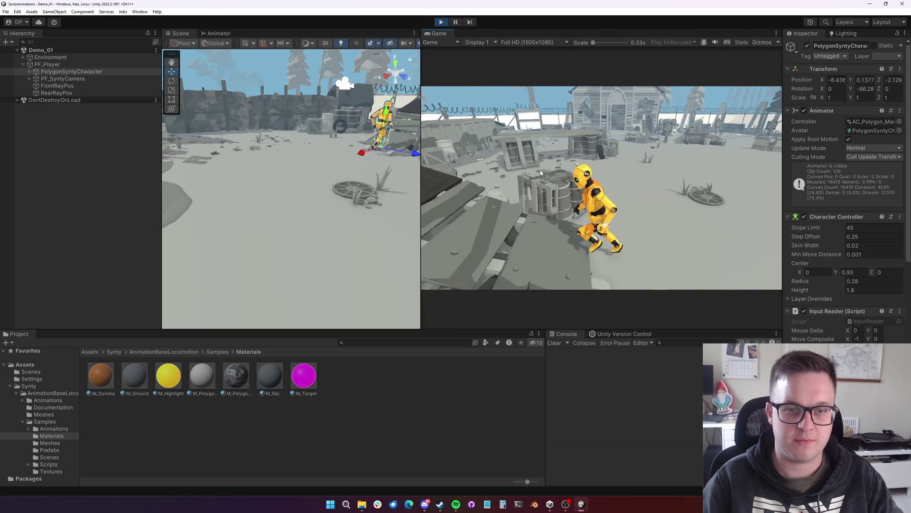
key(d)
key(w)
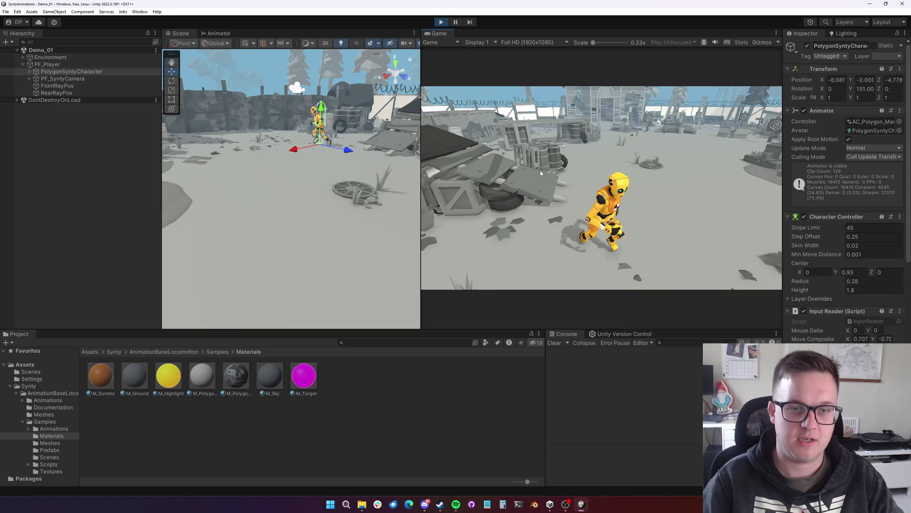
key(space)
key(space)
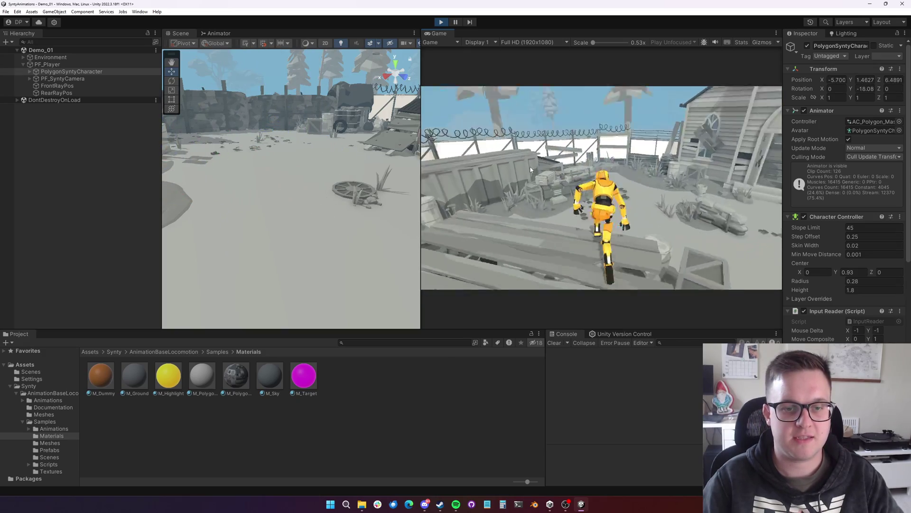
key(space)
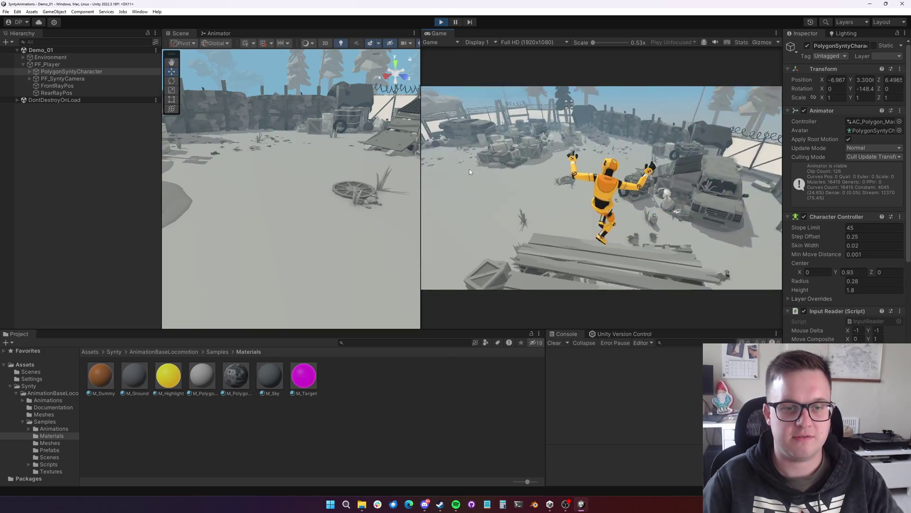
key(space)
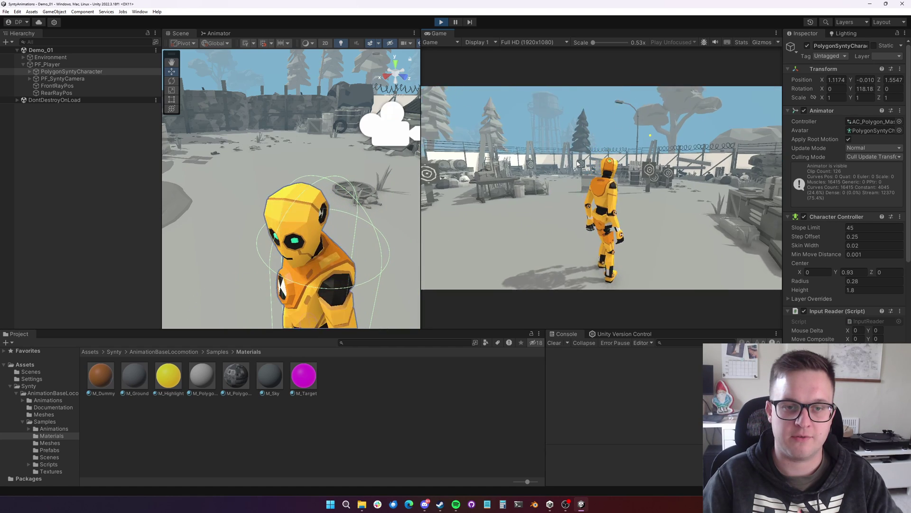
key(w)
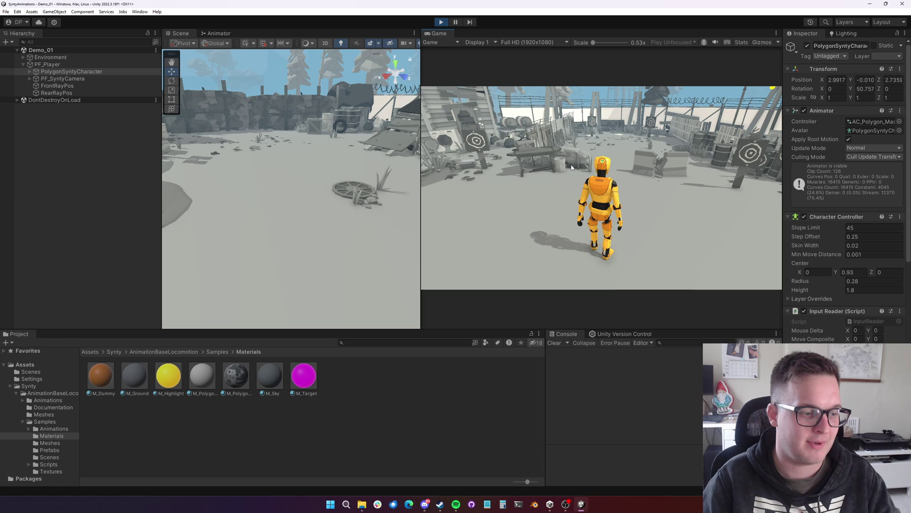
Walk the character around the demo level to view it from a low camera angle and stop playing the scene.
key(w+d)
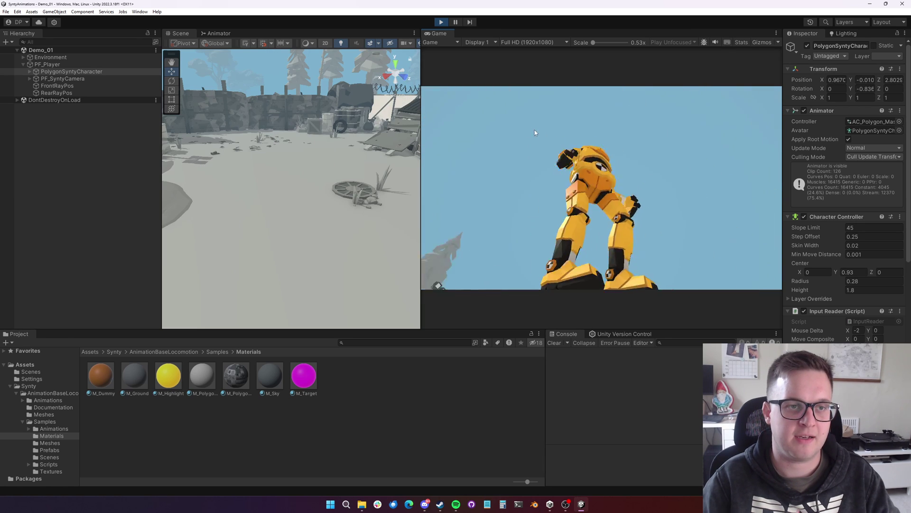
click(441, 23)
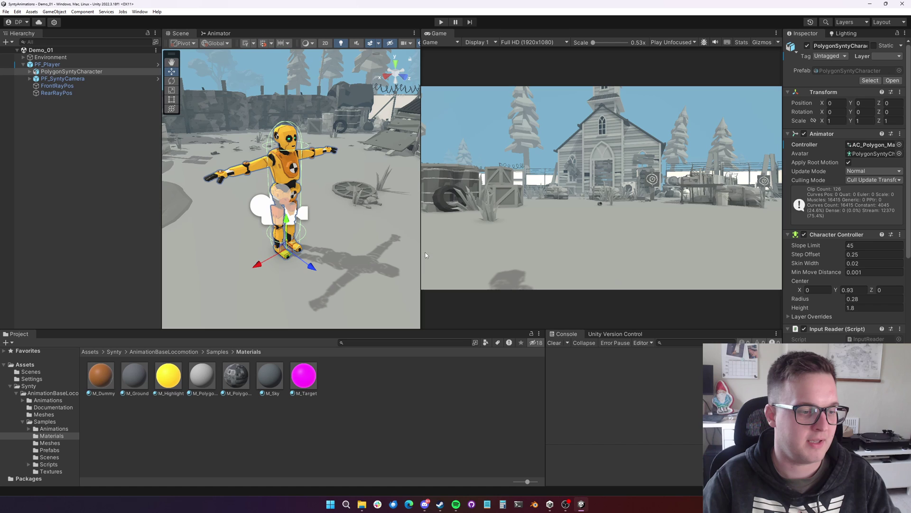
Open the Gallery_01 scene from the AnimationBaseLocomotion Samples/Scenes folder and import the TMP Essentials.
click(49, 458)
double_click(134, 375)
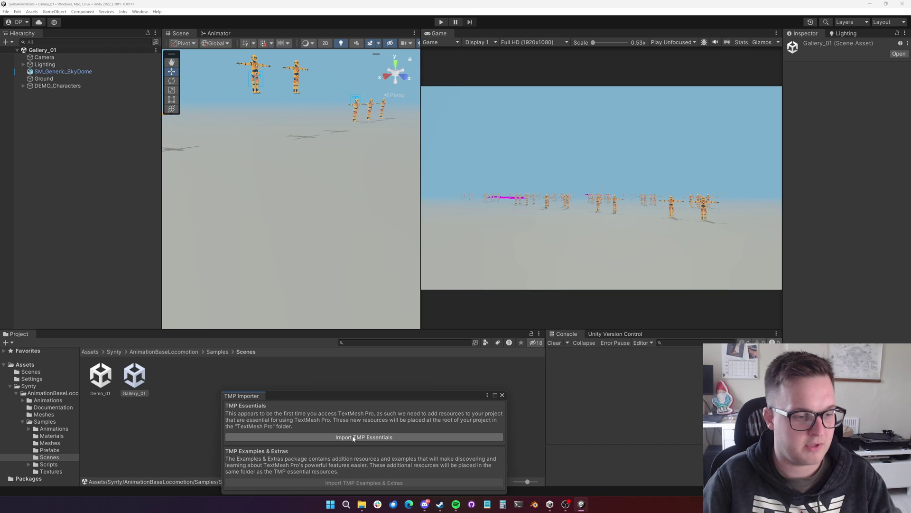
click(353, 437)
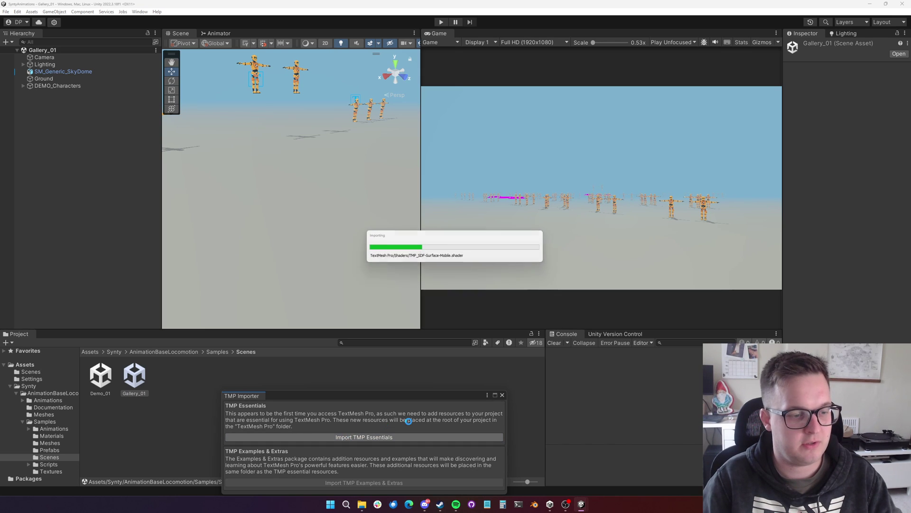
Examine the magenta ramps under the gallery dummies and check which material RampMiddle uses.
right_drag(252, 179, 448, 199)
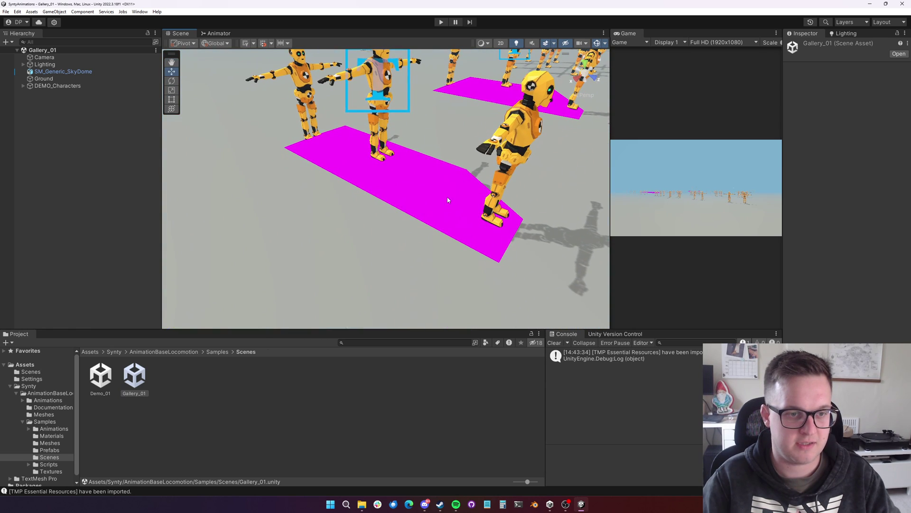
click(449, 200)
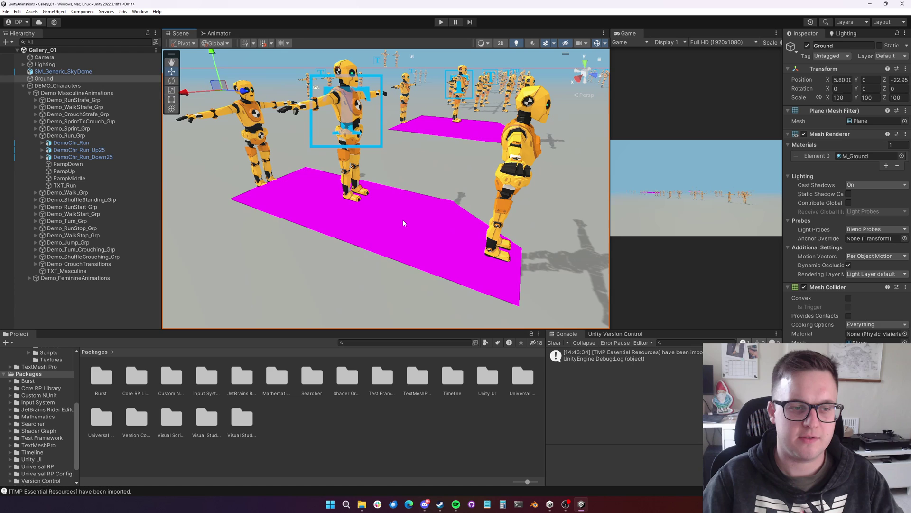
click(395, 223)
right_click(861, 158)
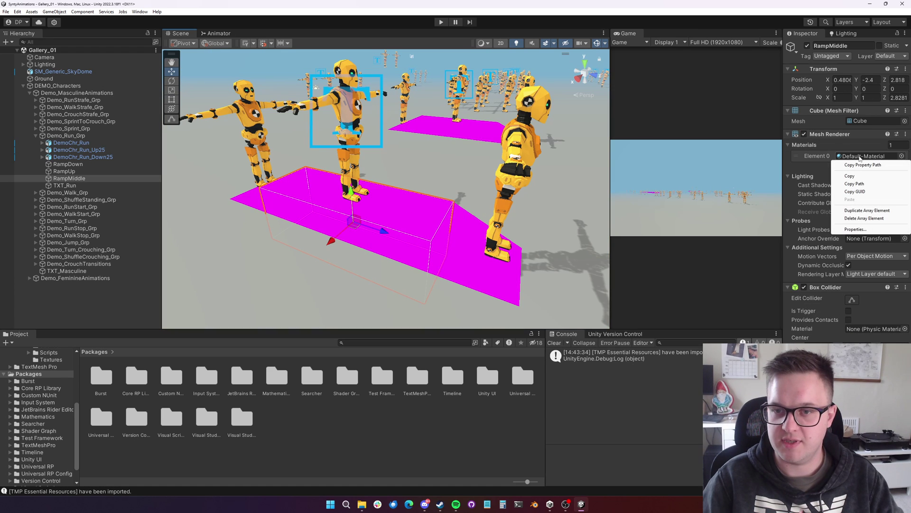
click(858, 157)
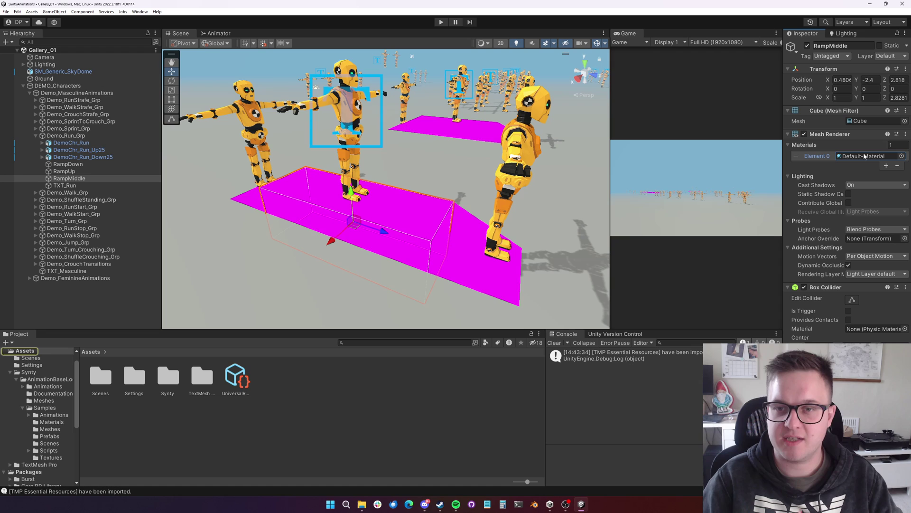
Run the Built-in to URP Render Pipeline Converter with Rendering Settings, Material Upgrade and Readonly Material Converter enabled.
click(17, 11)
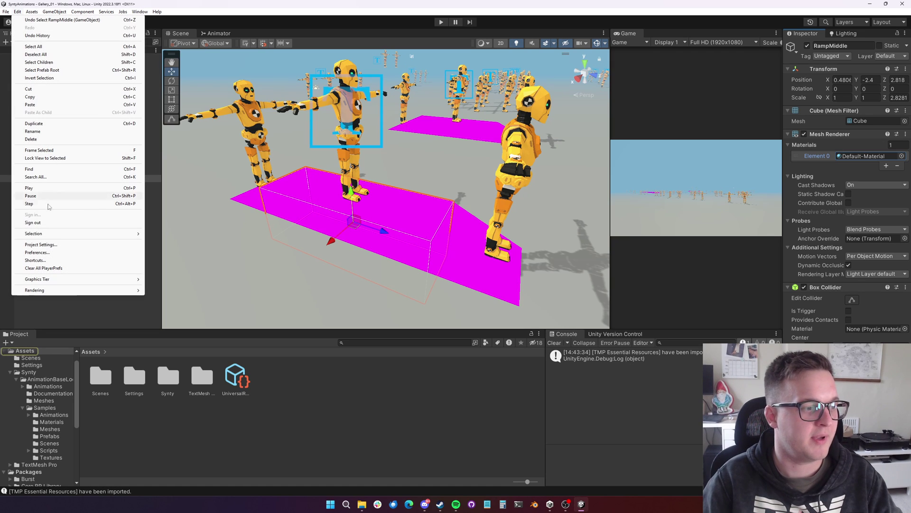
mouse_move(58, 291)
mouse_move(204, 294)
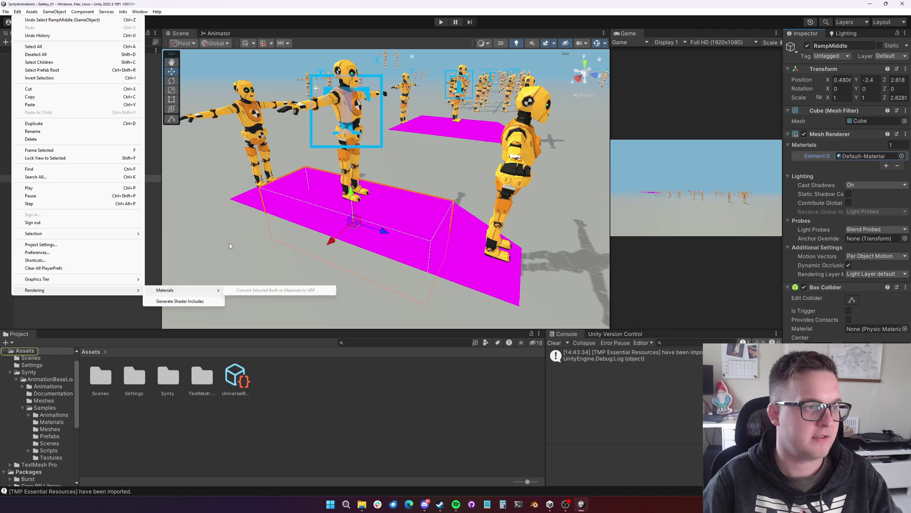
click(140, 11)
mouse_move(154, 130)
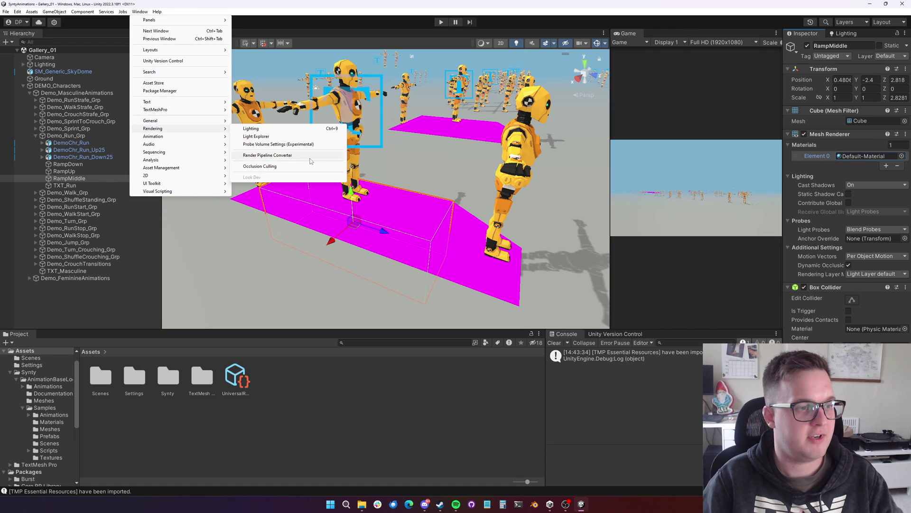
click(274, 157)
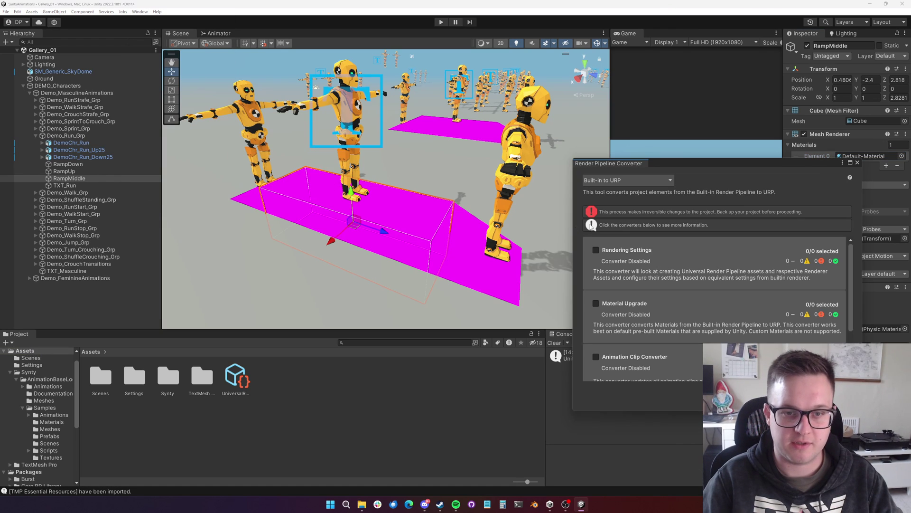
click(596, 250)
click(596, 303)
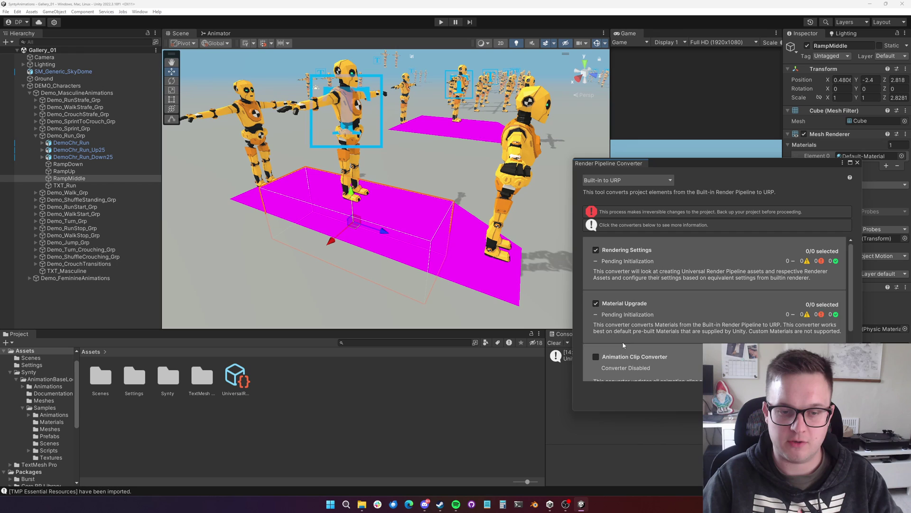
scroll(621, 300, down, 3)
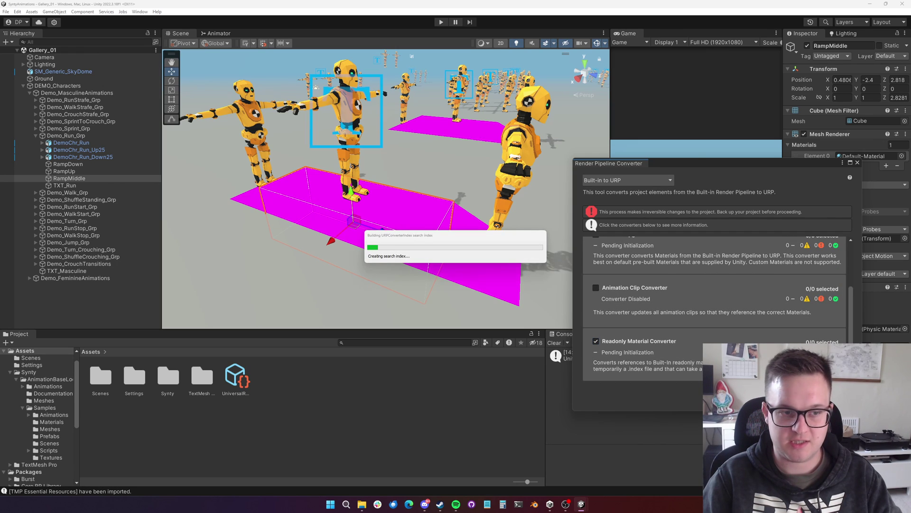
click(856, 163)
Play the gallery scene, examine the walk, run, sprint, crouch and start animation groups up close, and stop playing.
key(ctrl+p)
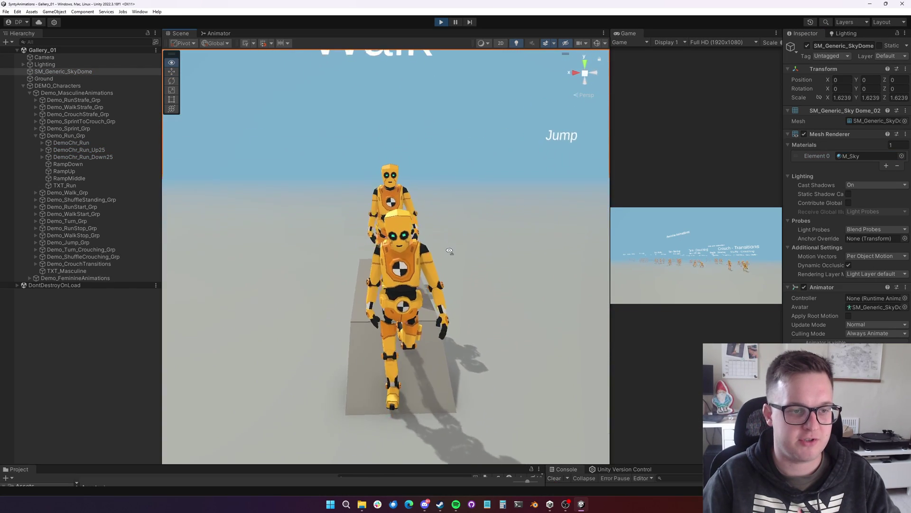
right_drag(451, 251, 255, 236)
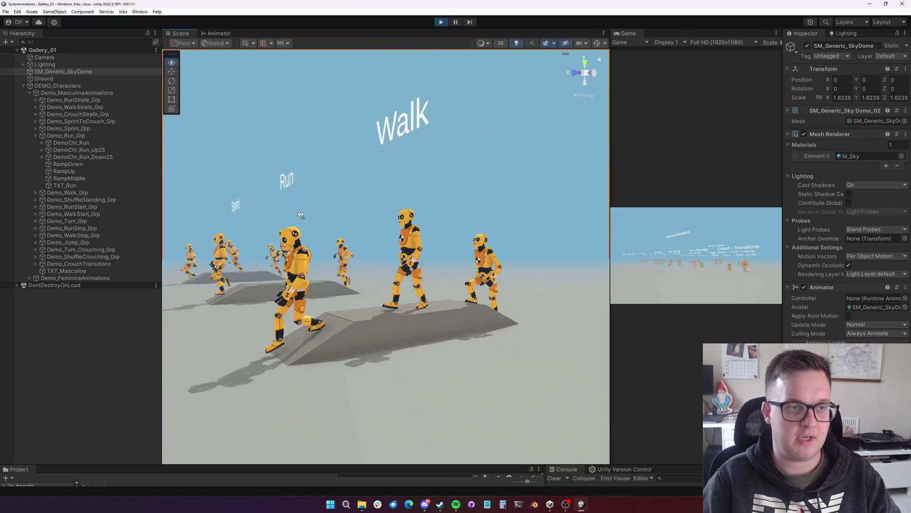
right_drag(300, 214, 661, 273)
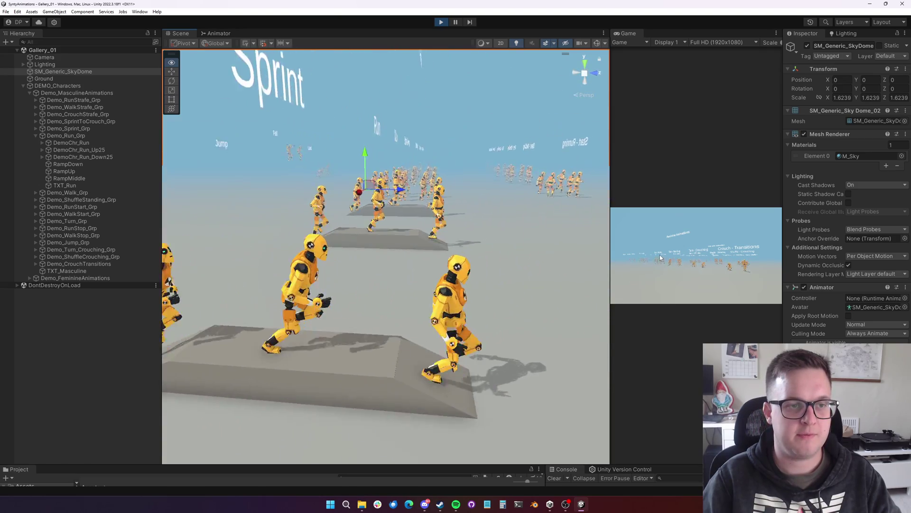
right_drag(602, 263, 564, 269)
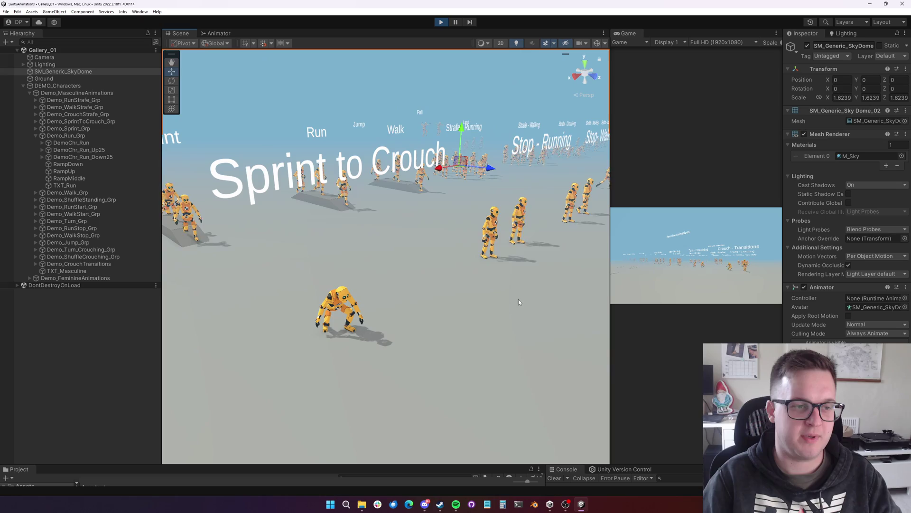
right_drag(480, 316, 420, 243)
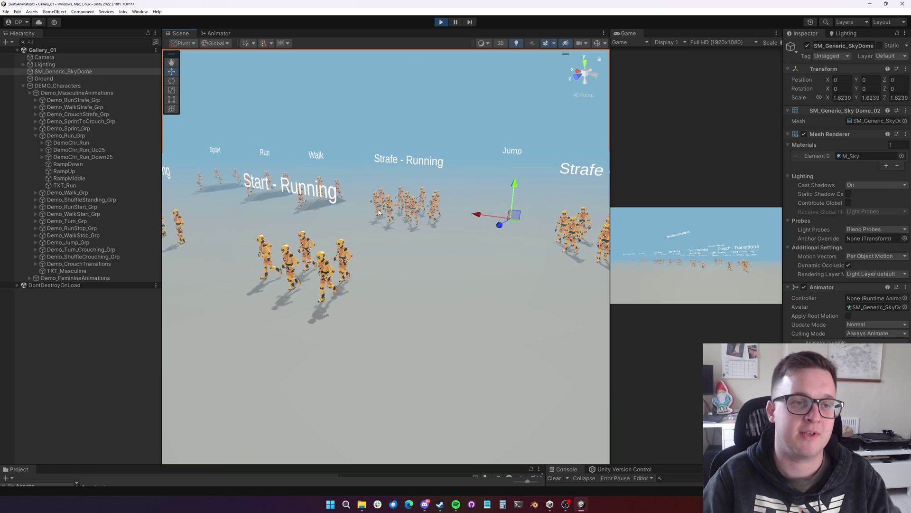
click(441, 23)
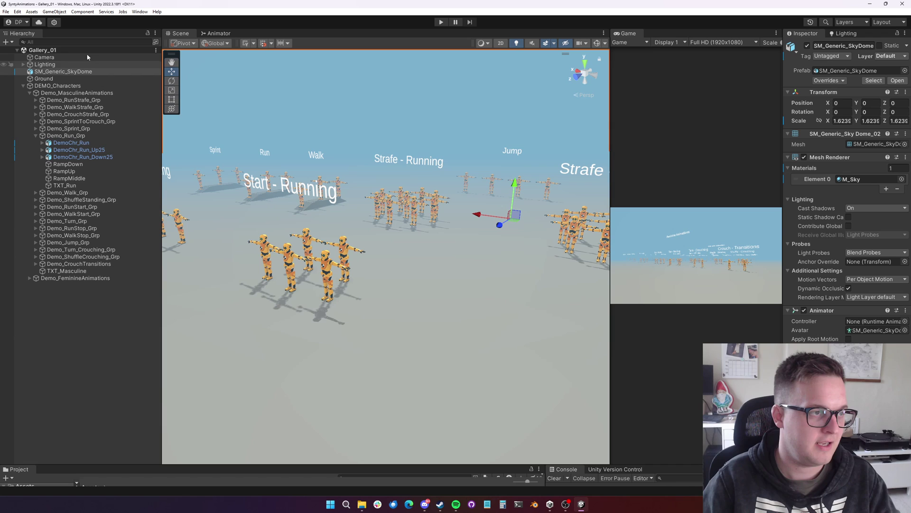
Import POLYGON_Apocalypse_Unity_2020_3_v1_17.unitypackage from the Downloads folder into the project's Assets.
drag(91, 464, 95, 278)
click(363, 505)
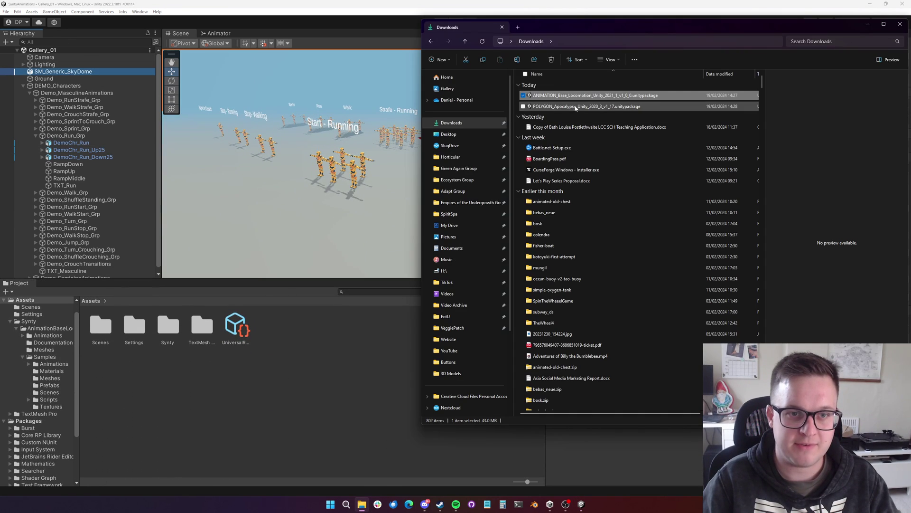
click(575, 107)
drag(345, 352, 195, 403)
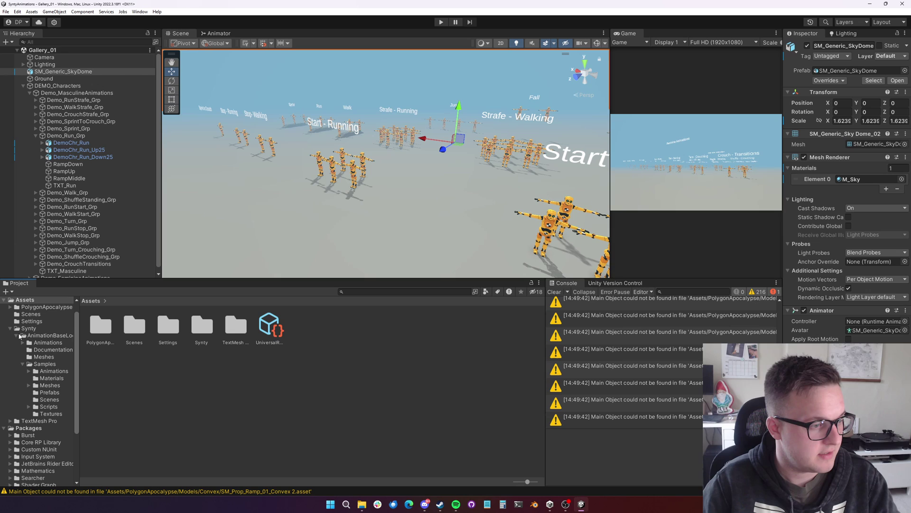
Import all the materials of the URP_ExtractMe package found in the PolygonApocalypse folder.
click(36, 307)
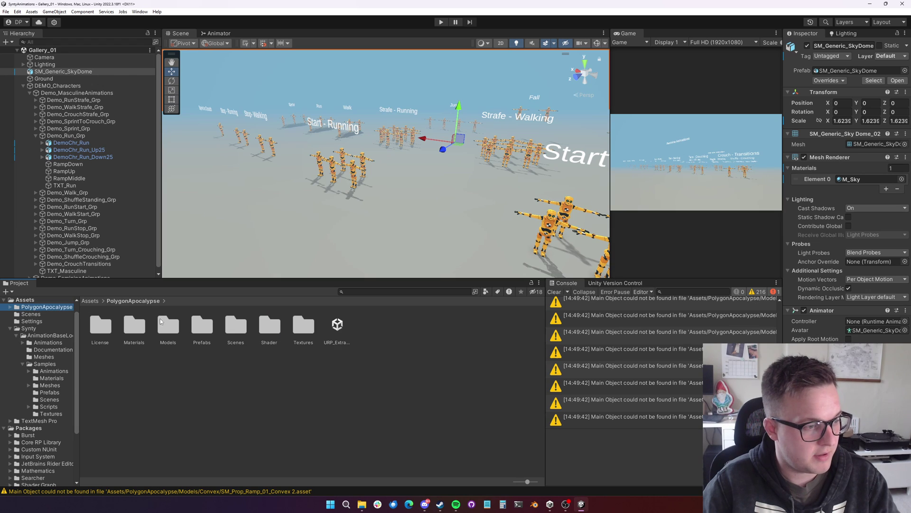
click(336, 330)
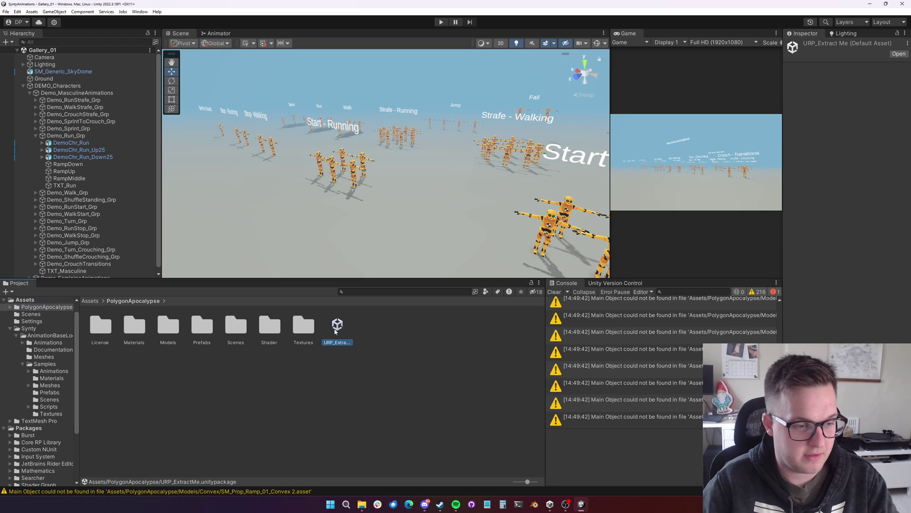
double_click(337, 326)
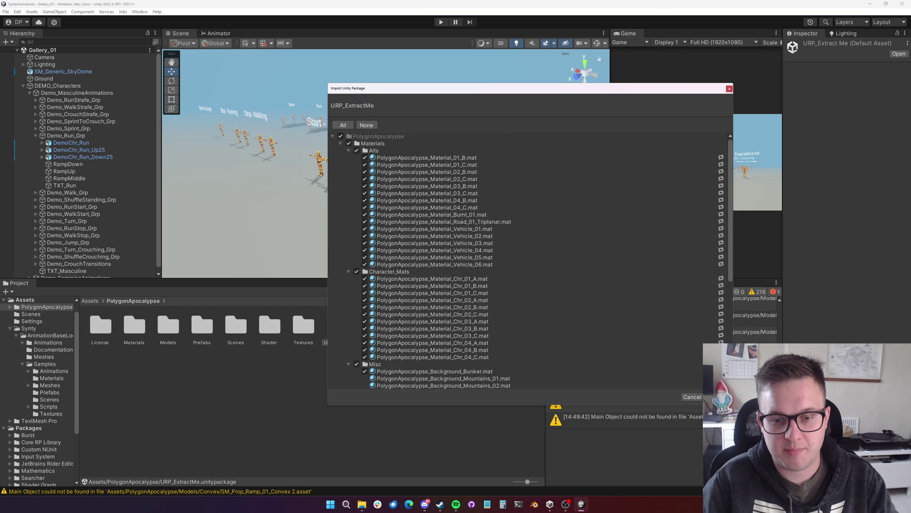
click(718, 397)
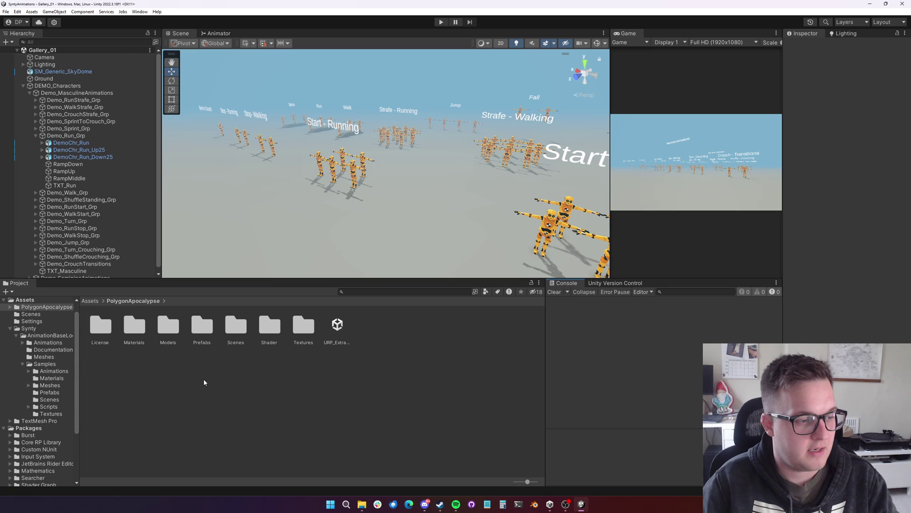
Open the Demo_City_Universal_RenderPipeline scene from PolygonApocalypse/Scenes, look around the city streets and enlarge the Game view.
click(228, 327)
double_click(229, 327)
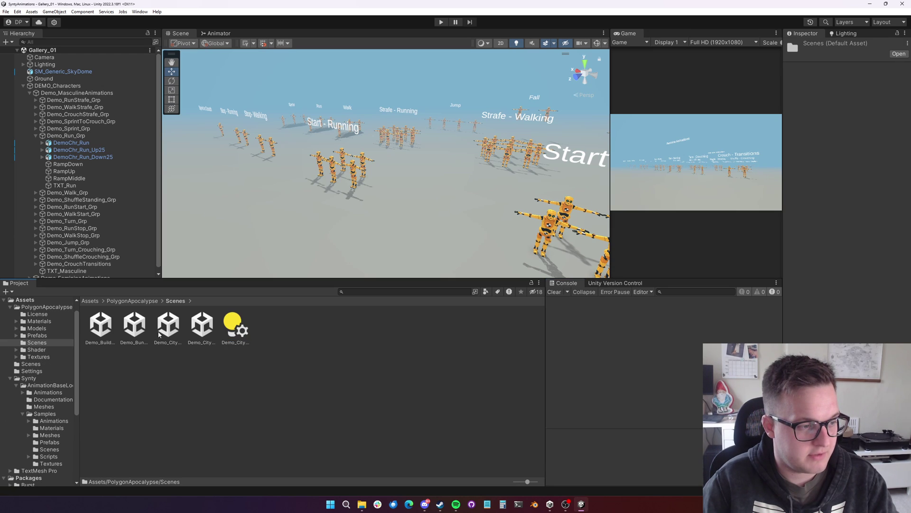
click(110, 328)
click(135, 327)
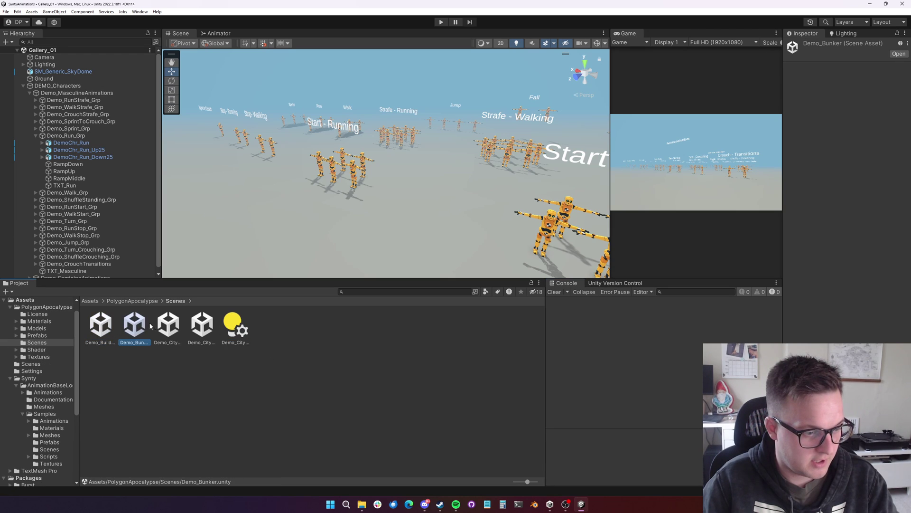
click(172, 325)
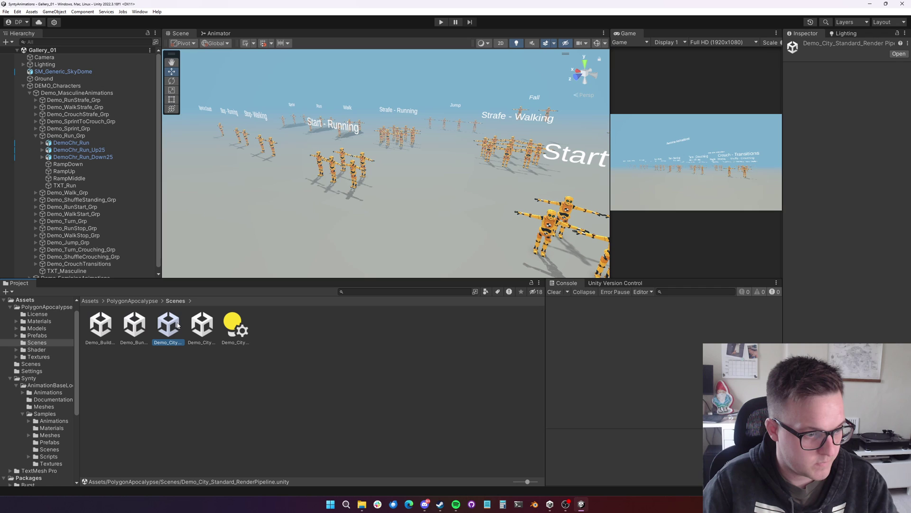
click(196, 324)
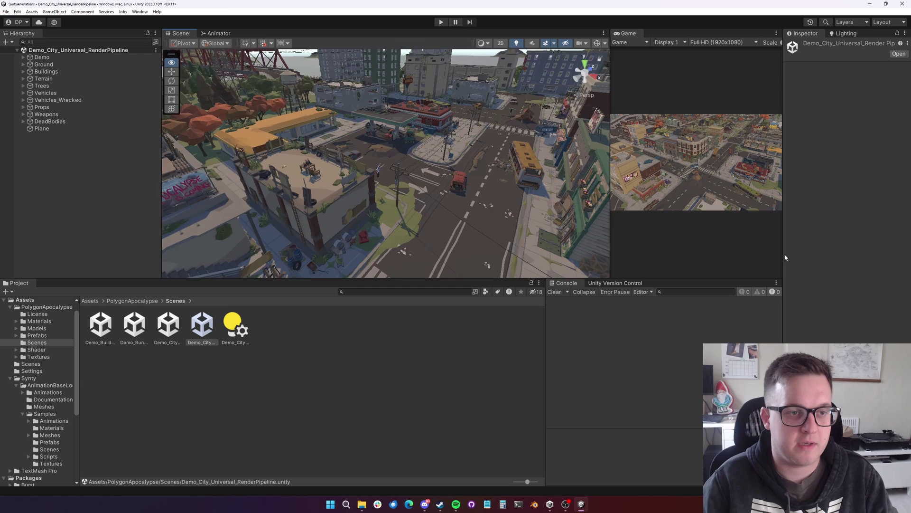
right_drag(785, 257, 434, 271)
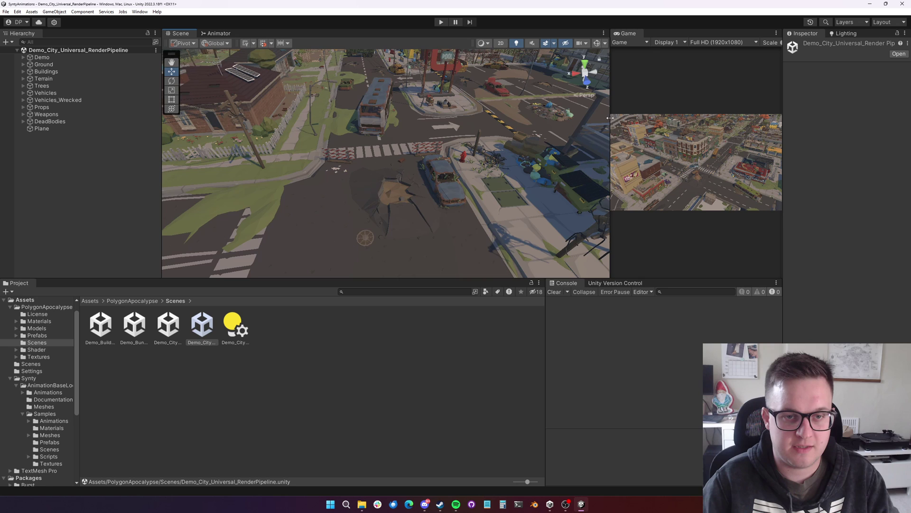
drag(610, 118, 526, 118)
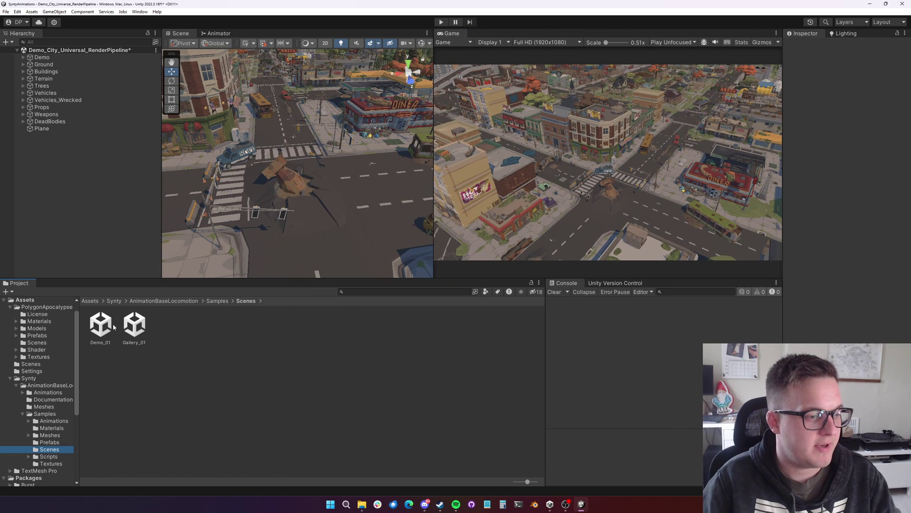
Reopen the Demo_01 scene from the AnimationBaseLocomotion samples without saving the city scene, and bring the player character into view.
double_click(100, 325)
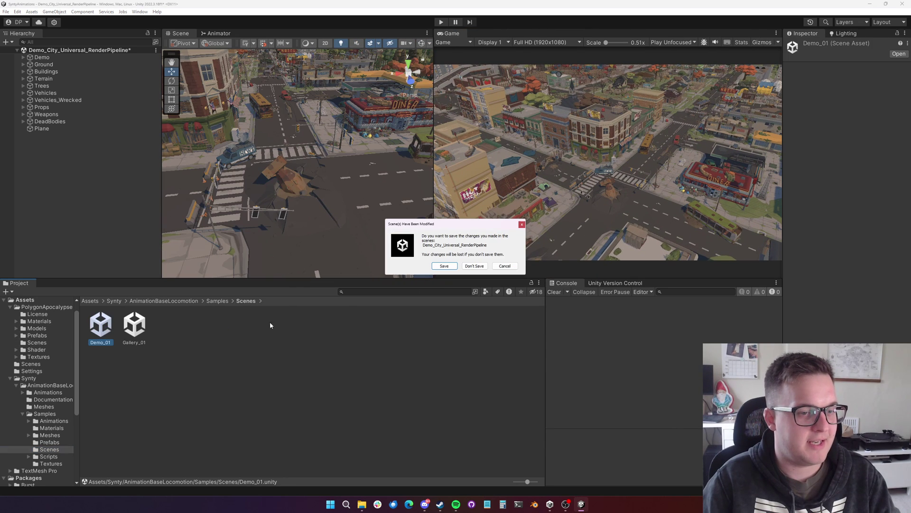
click(475, 266)
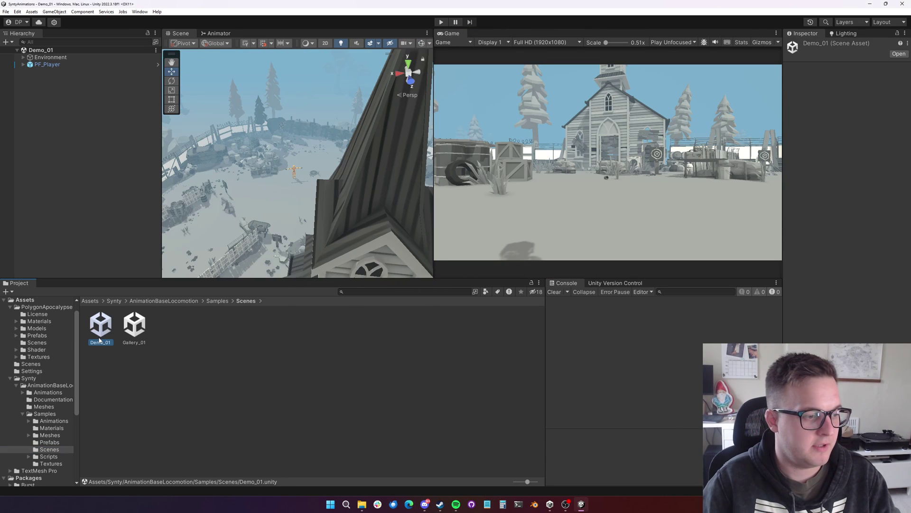
key(w)
right_drag(300, 194, 295, 183)
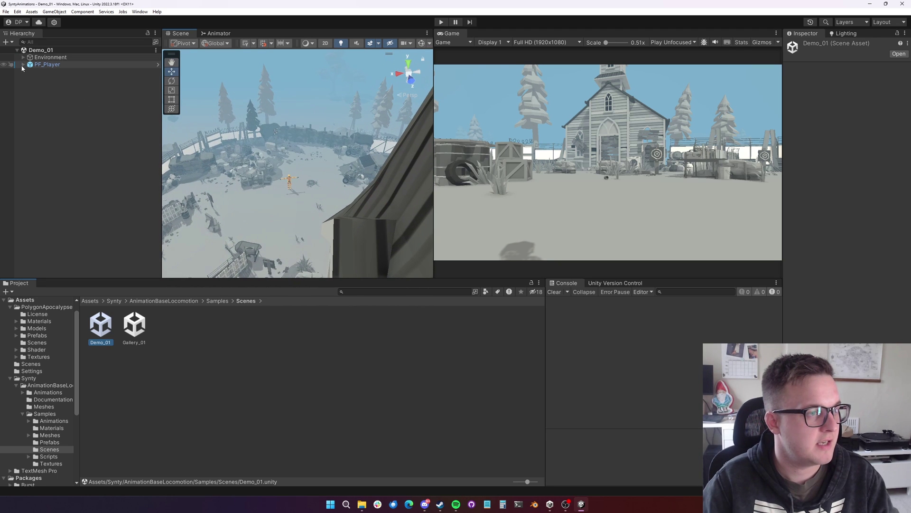
Expand the PF_Player prefab in Demo_01 and review its prefab overrides.
click(23, 65)
click(78, 79)
click(47, 65)
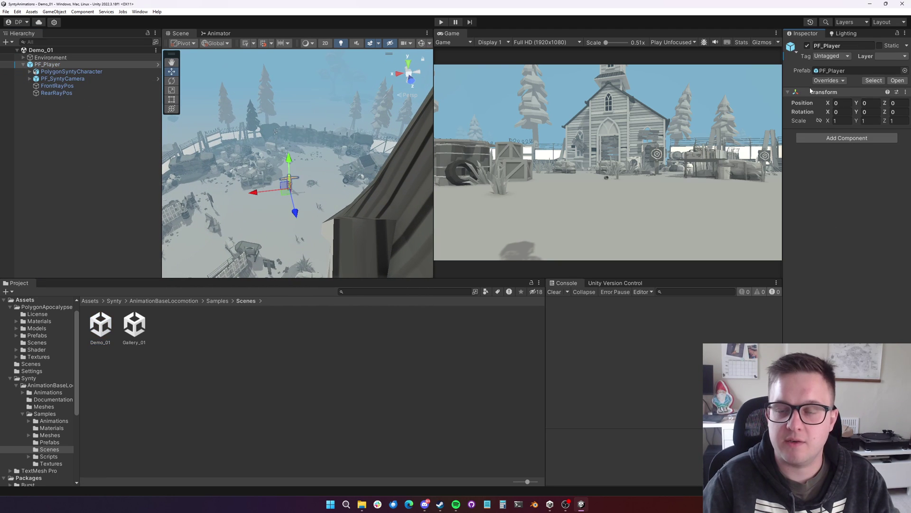
click(826, 81)
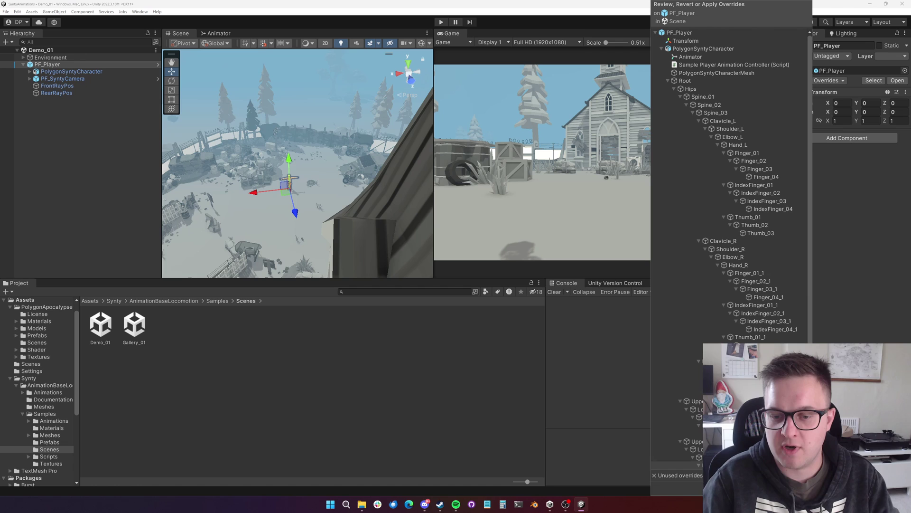
click(833, 93)
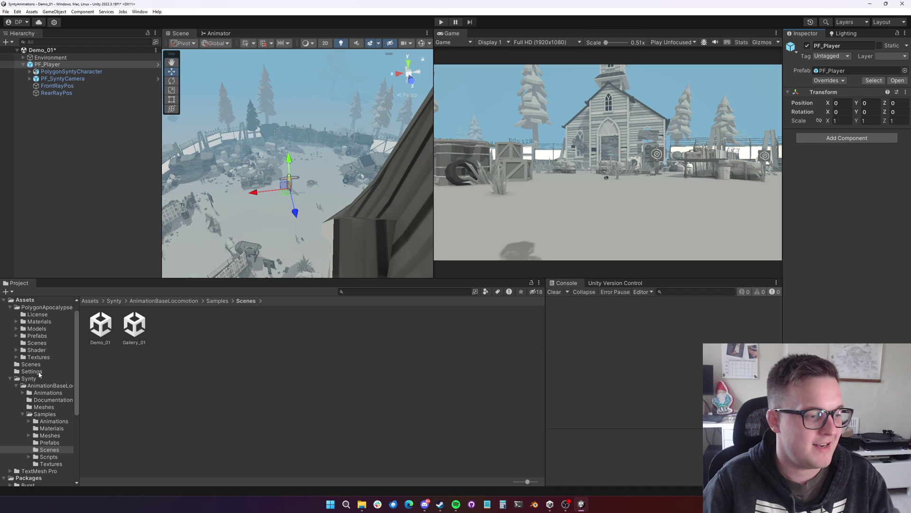
Open the Demo_City_Universal_RenderPipeline scene from PolygonApocalypse/Scenes, saving the changes made to Demo_01.
scroll(37, 368, up, 1)
click(46, 321)
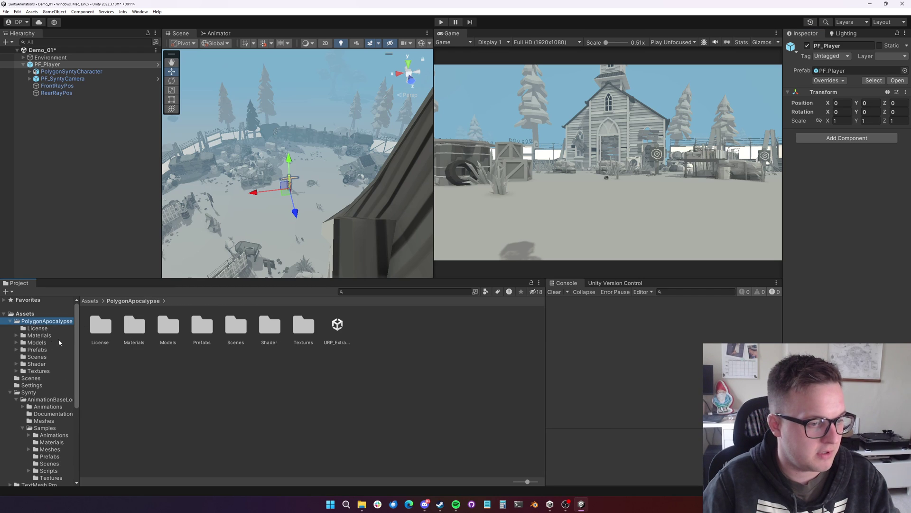
double_click(240, 334)
click(202, 332)
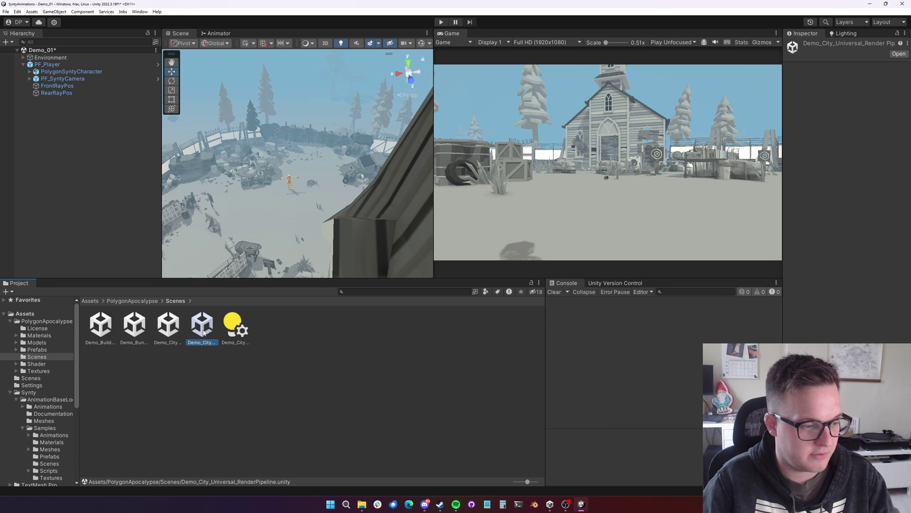
double_click(202, 335)
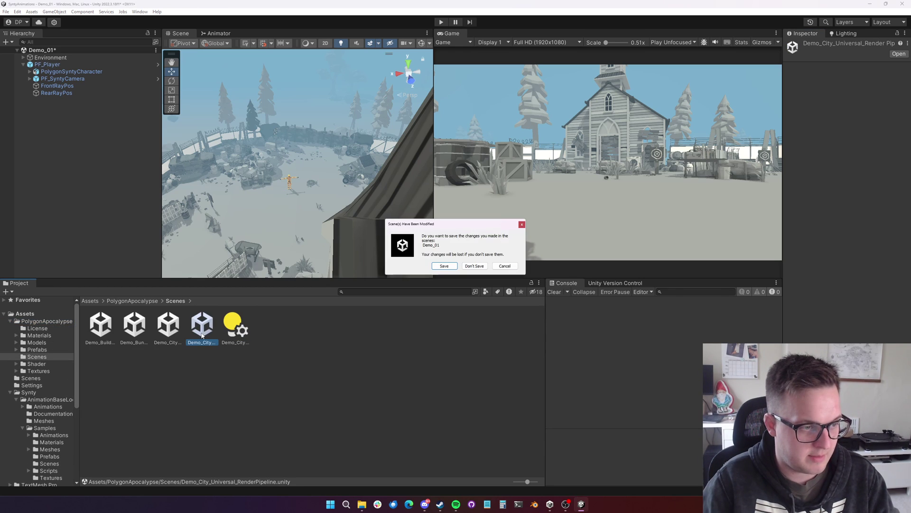
click(444, 266)
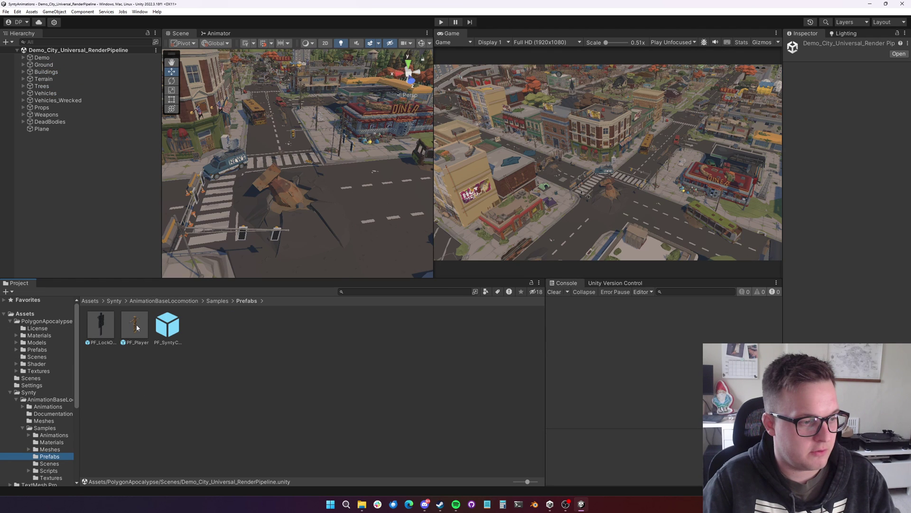
Place the PF_Player prefab from the AnimationBaseLocomotion samples on the city street and inspect its PF_SyntyCamera child.
drag(137, 328, 300, 213)
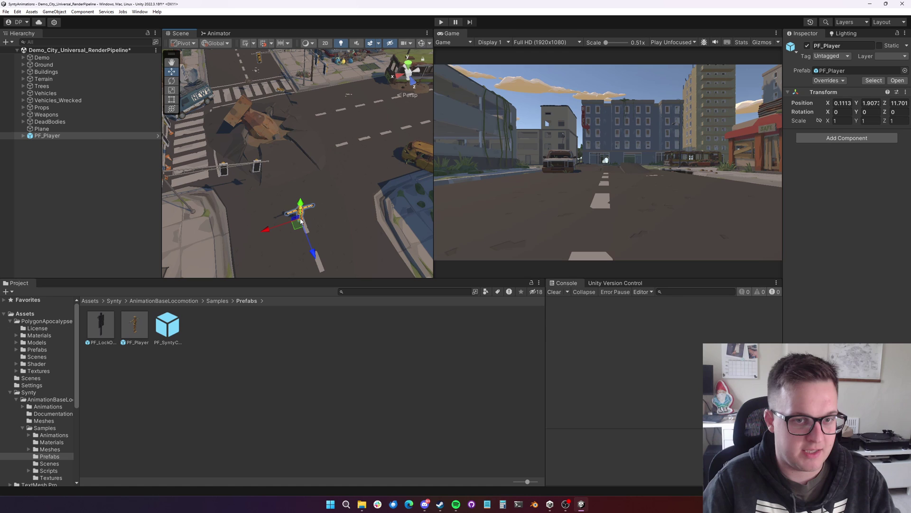
click(61, 150)
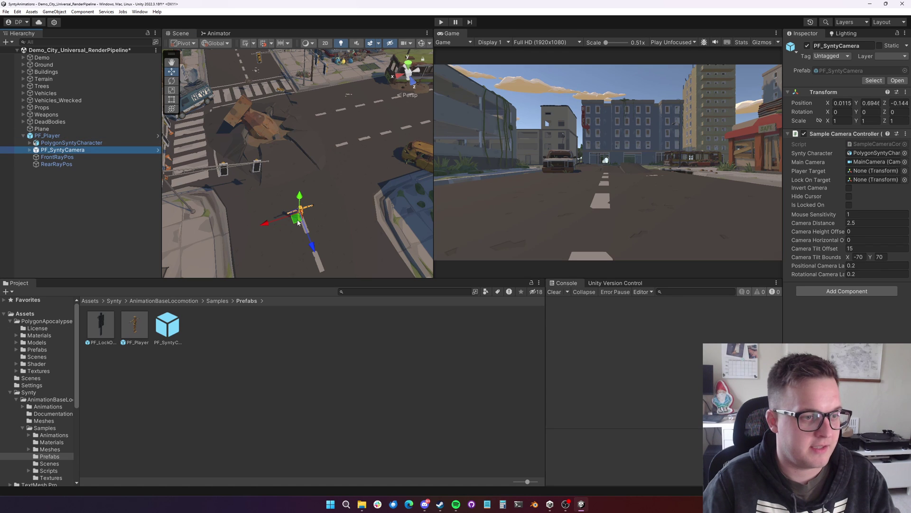
click(311, 245)
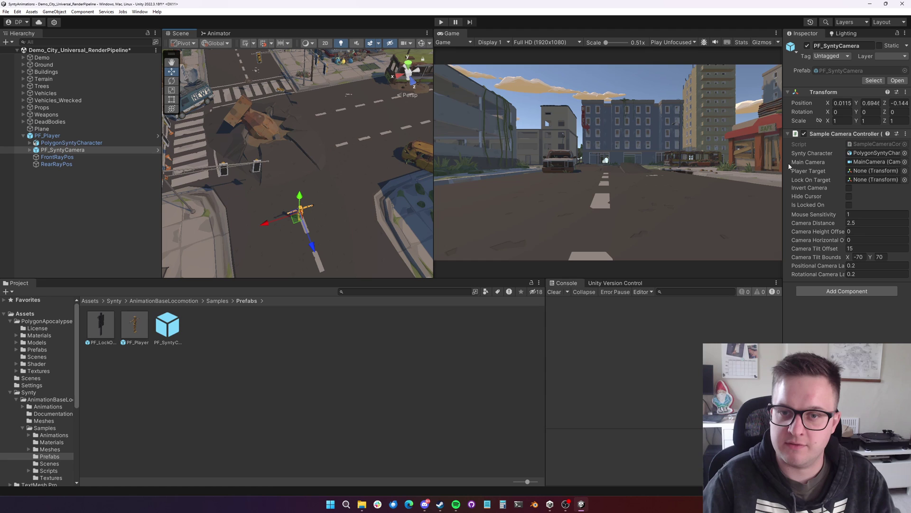
Play the city scene, test the player character by running and jumping through the streets, and stop playing.
click(441, 22)
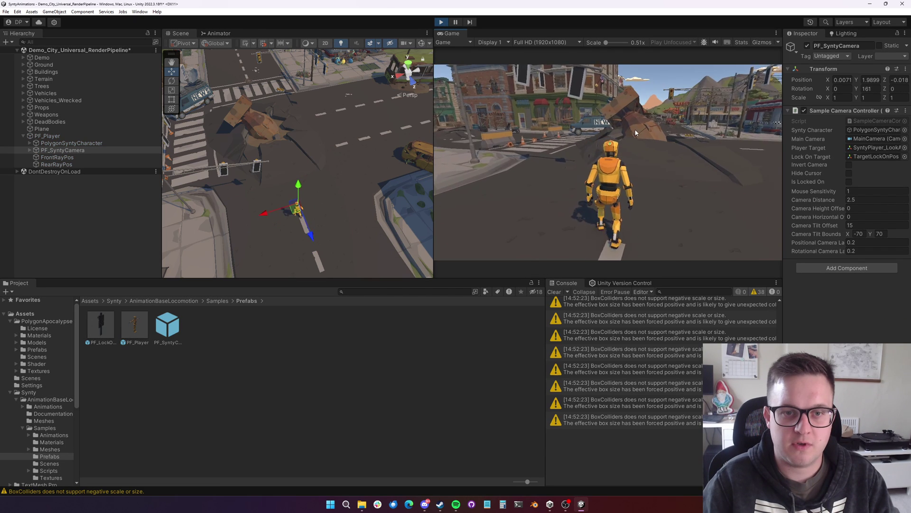
key(space)
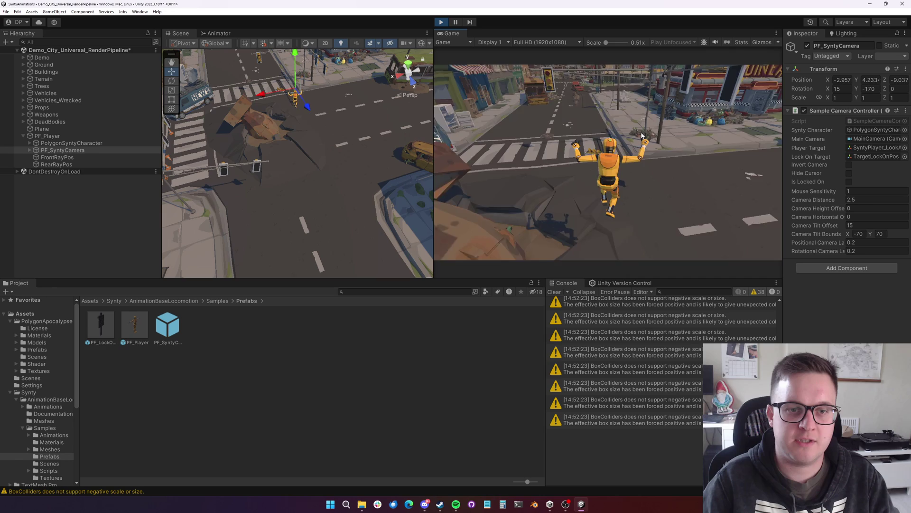
key(w)
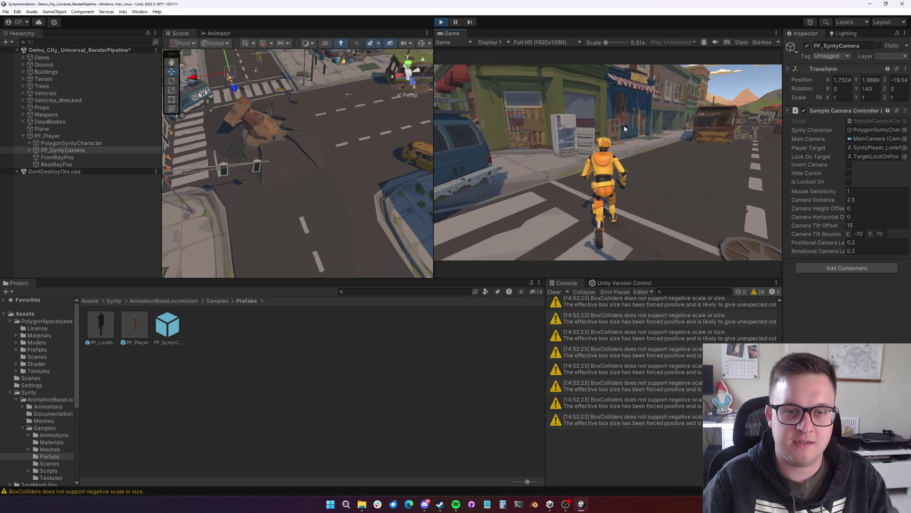
key(w)
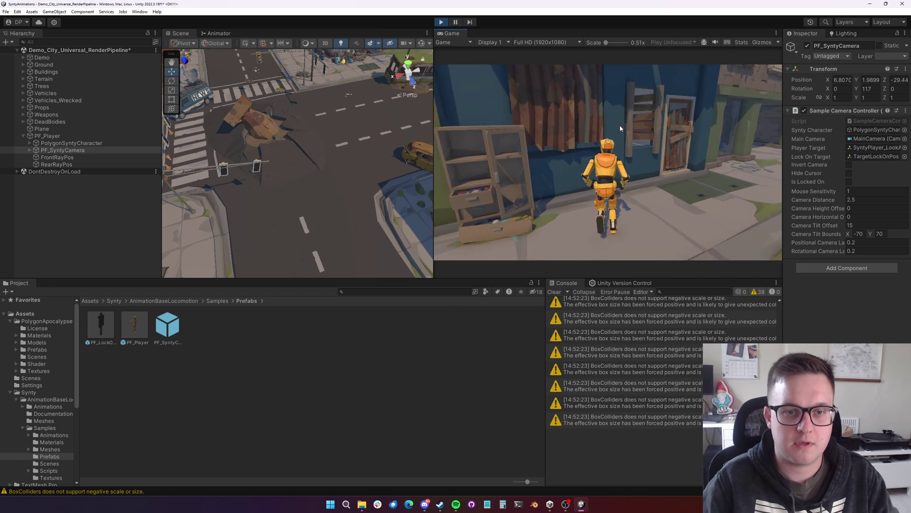
key(w)
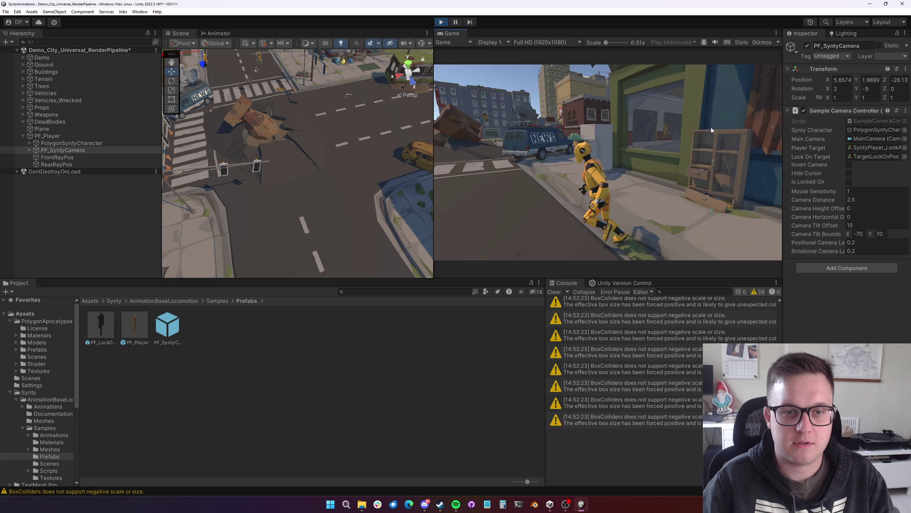
key(w)
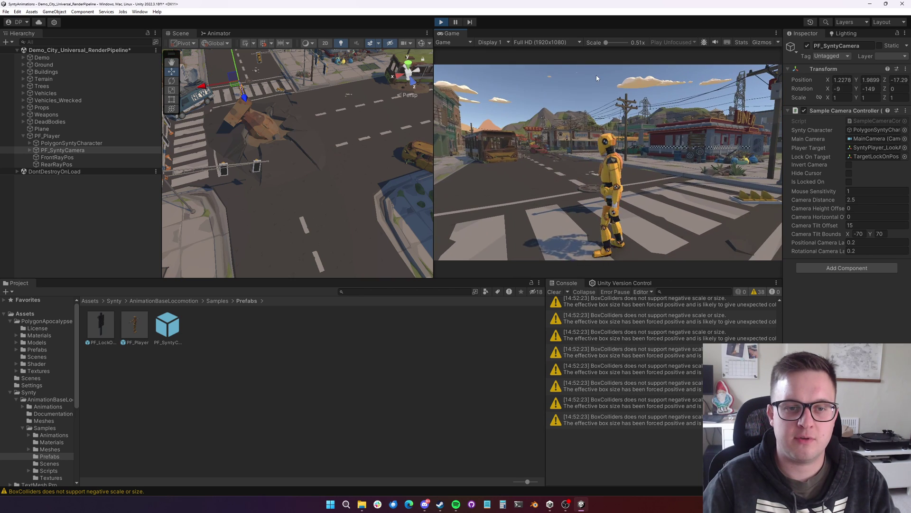
click(441, 22)
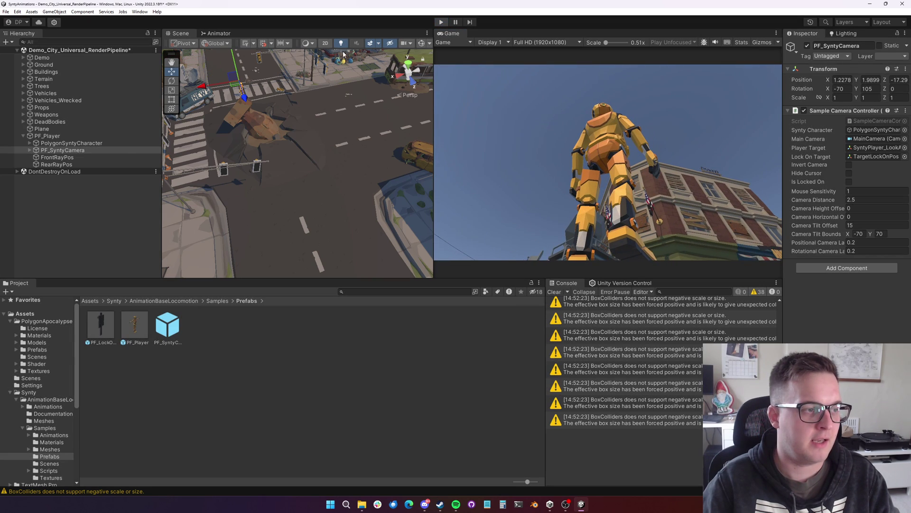
Search the PolygonApocalypse Characters prefabs for "scout" and add SM_Chr_Scout_Female_01 as a child of PF_Player.
click(69, 141)
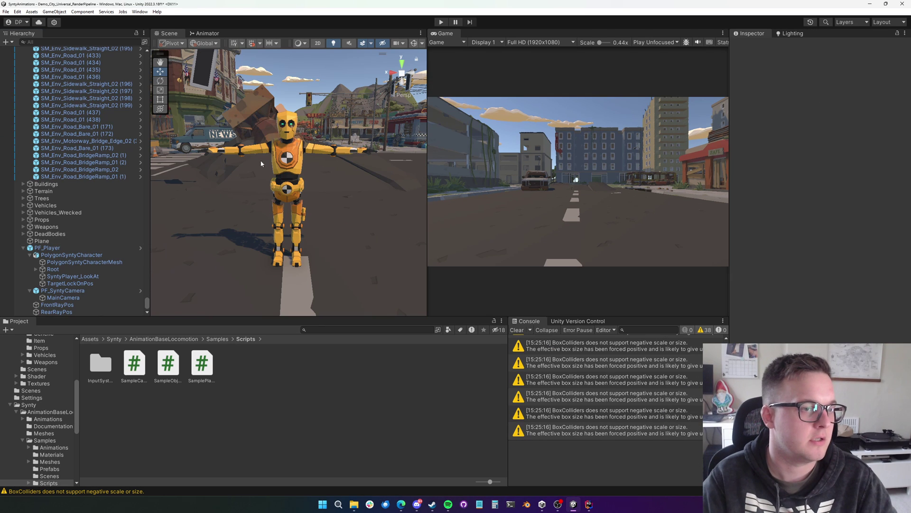
click(302, 212)
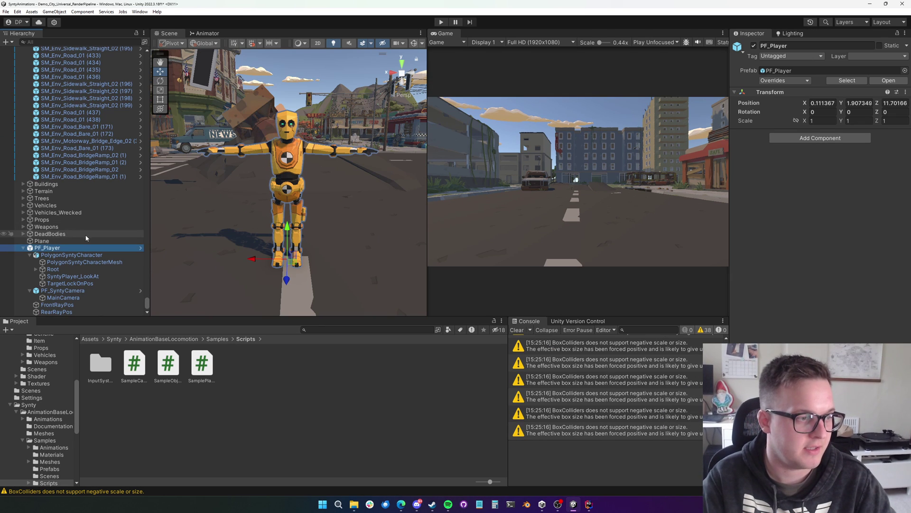
scroll(104, 297, up, 1)
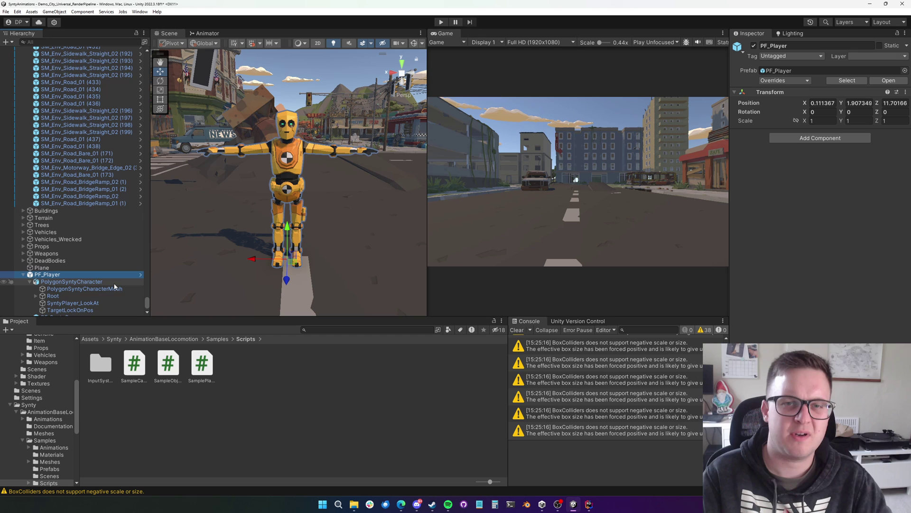
scroll(67, 232, down, 1)
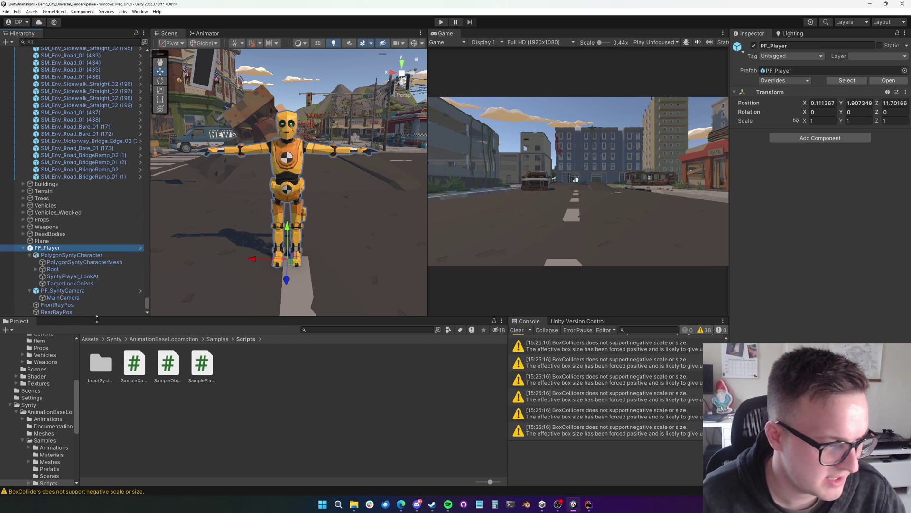
scroll(62, 395, up, 5)
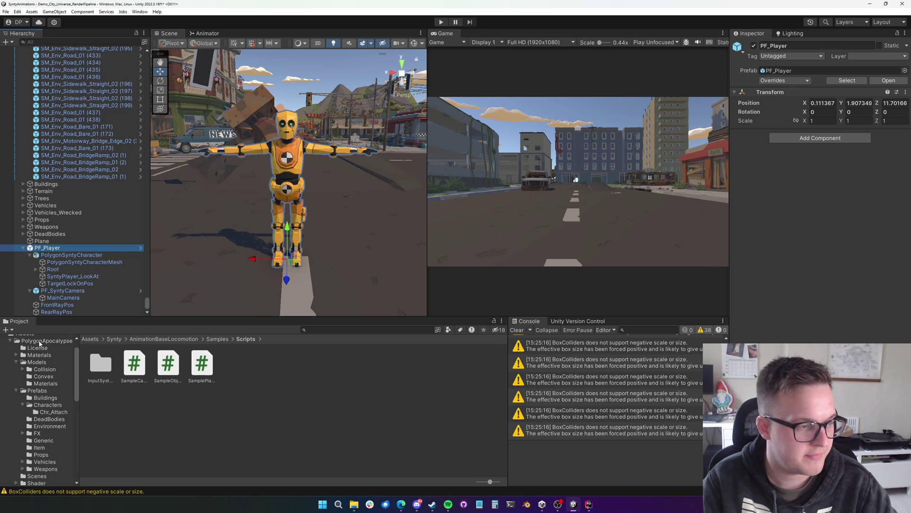
click(48, 406)
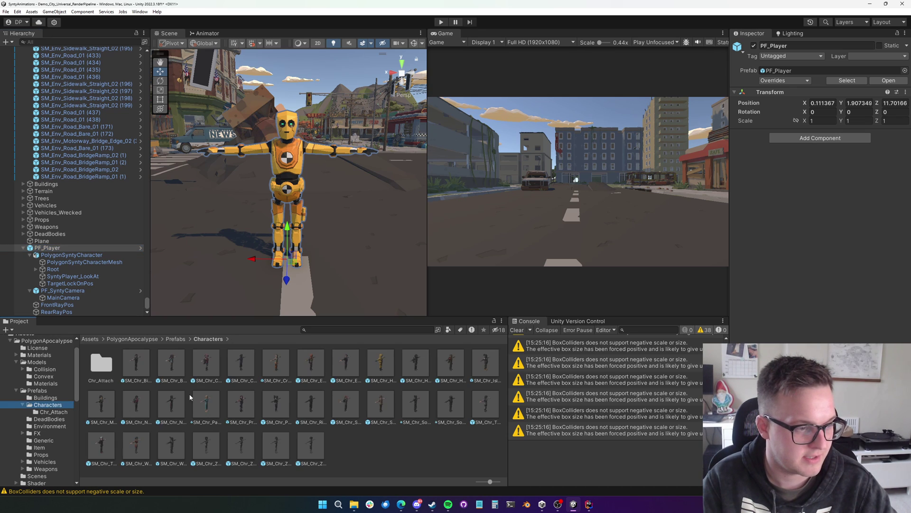
click(353, 330)
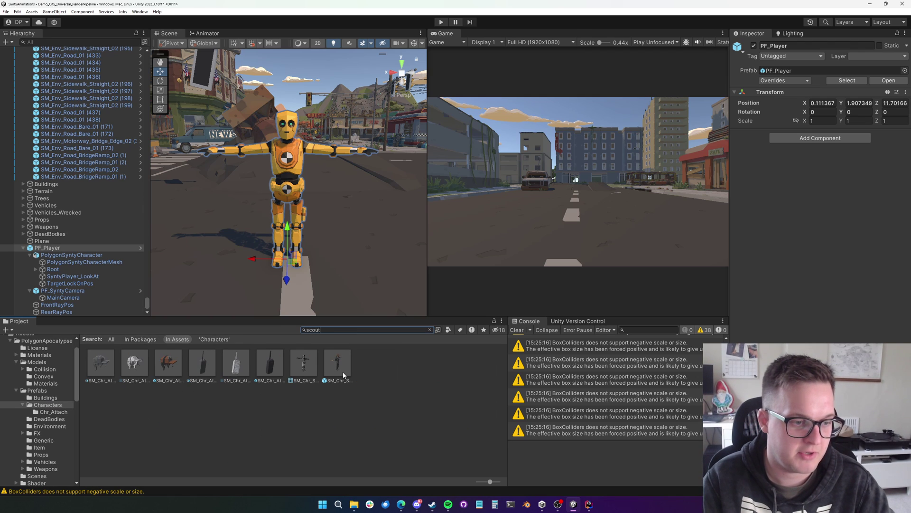
drag(344, 373, 52, 255)
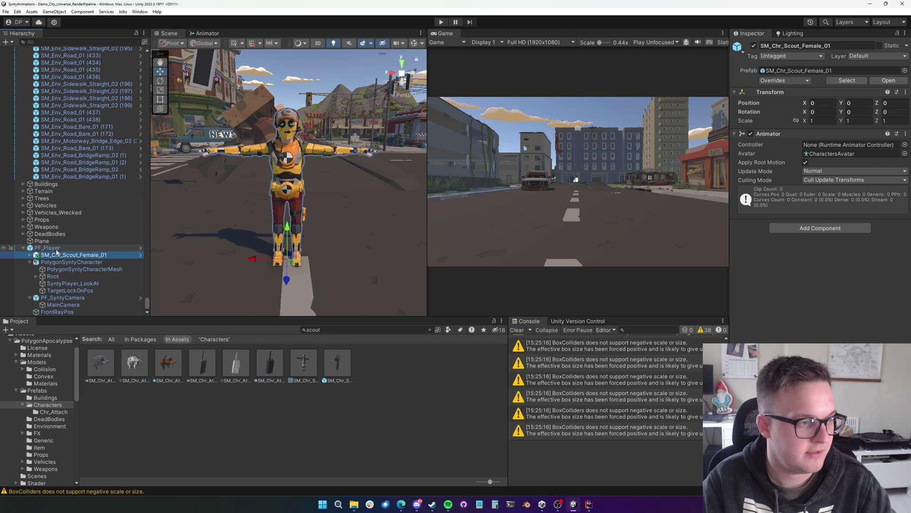
Compare the components of PolygonSyntyCharacter and SM_Chr_Scout_Female_01, temporarily moving the yellow dummy aside to see both characters.
click(77, 262)
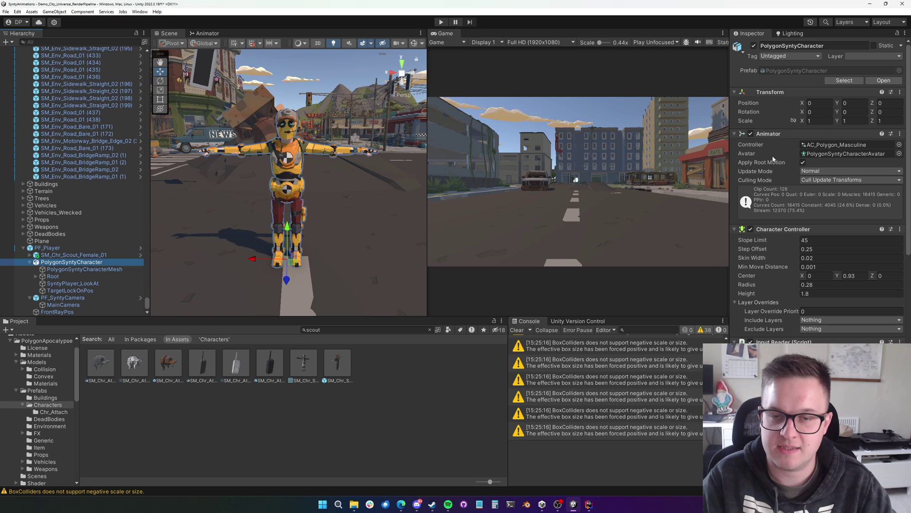
scroll(798, 307, down, 5)
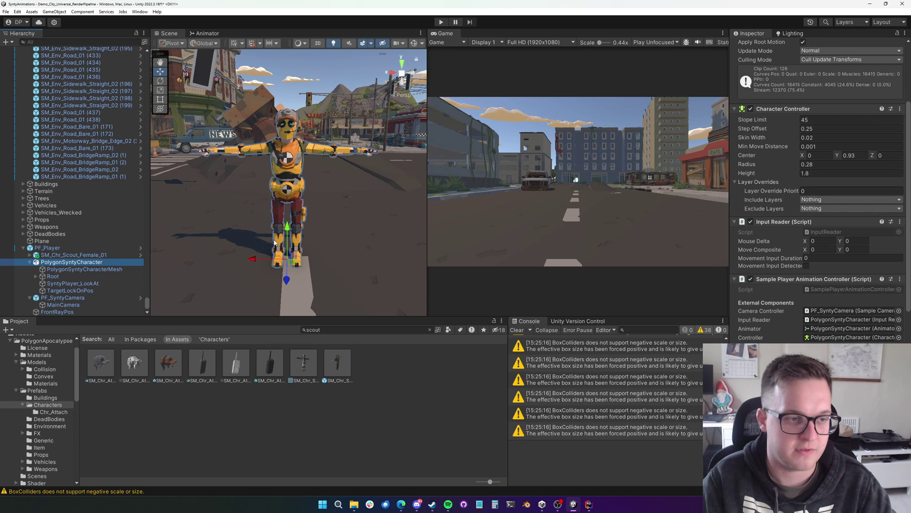
drag(259, 260, 208, 260)
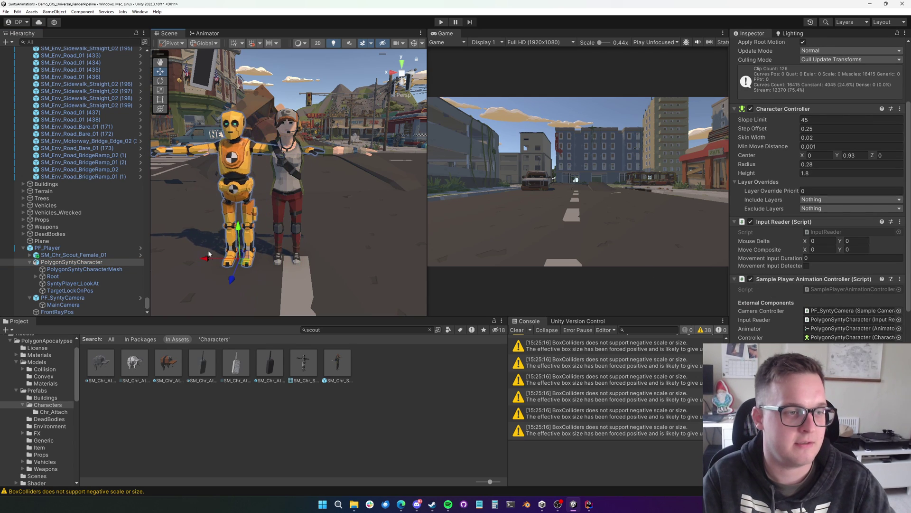
key(ctrl+z)
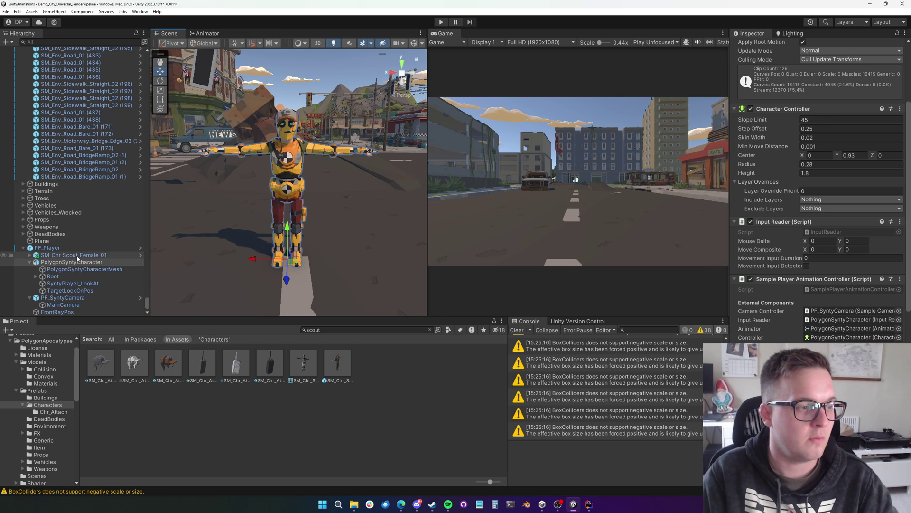
click(76, 256)
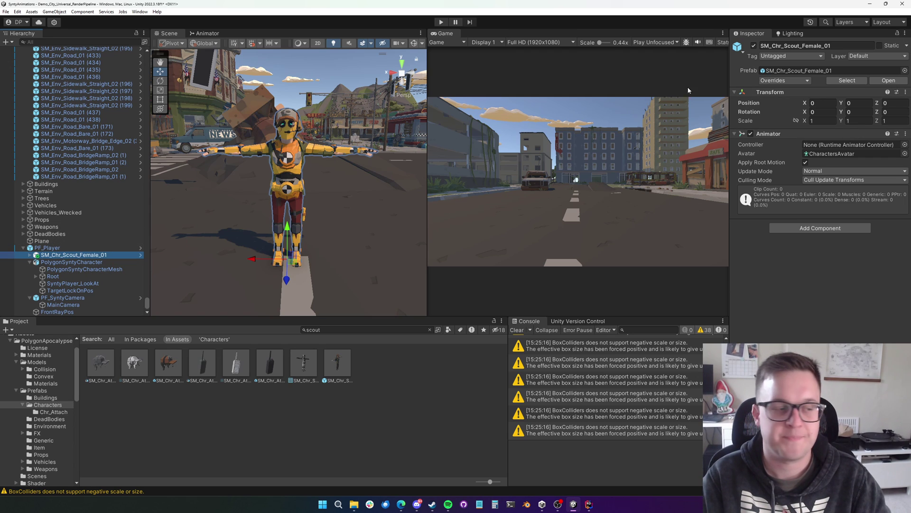
click(86, 263)
Copy SyntyPlayer_LookAt and TargetLockOnPos from PolygonSyntyCharacter and place the copies as children of SM_Chr_Scout_Female_01.
click(69, 284)
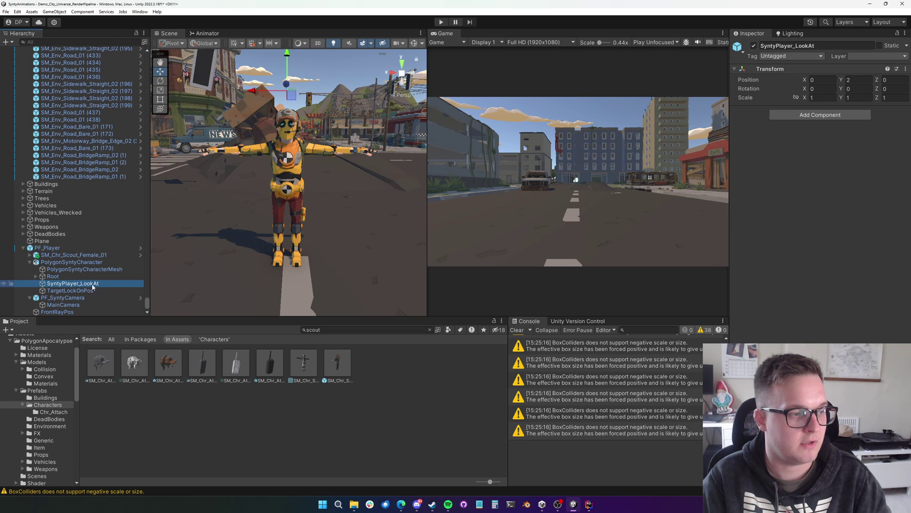
ctrl+click(70, 291)
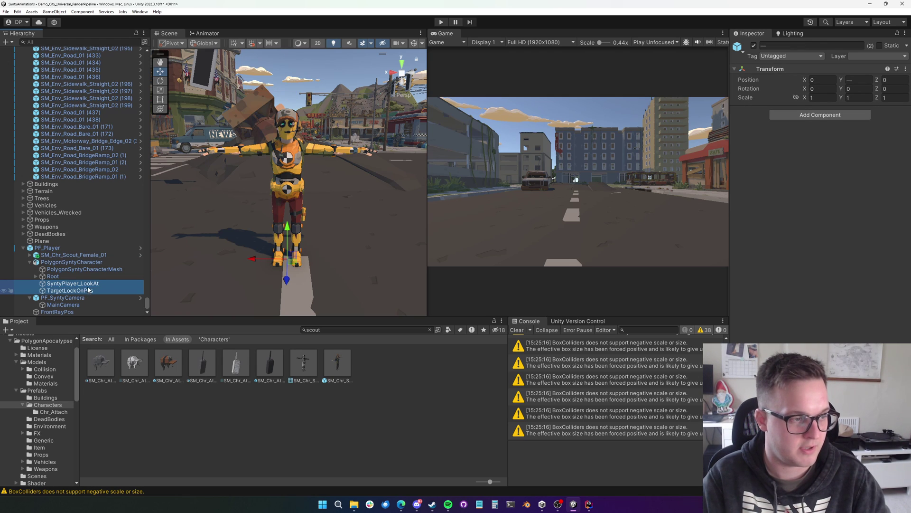
right_click(89, 285)
click(89, 285)
ctrl+click(98, 285)
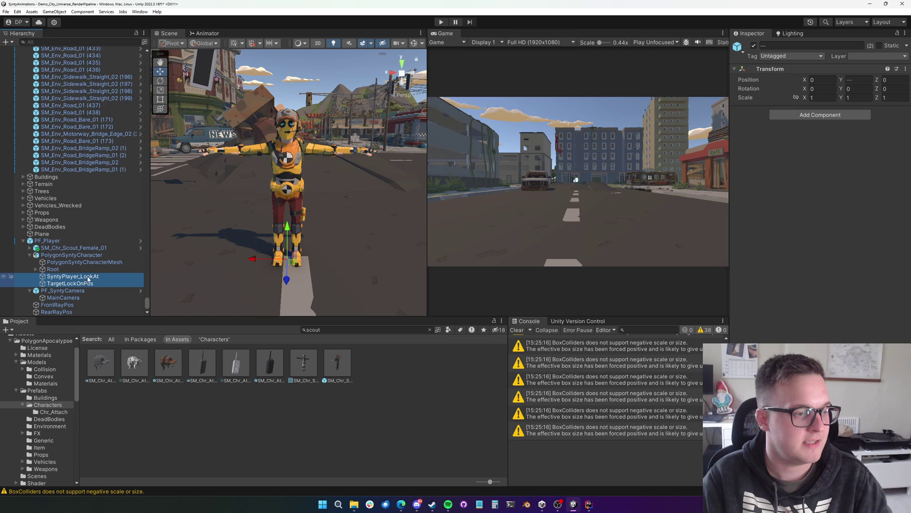
right_click(89, 279)
key(Escape)
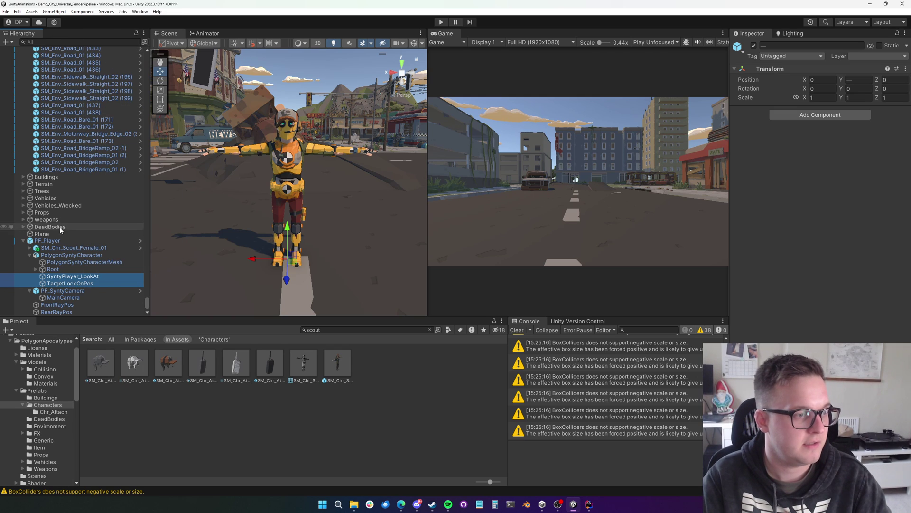
click(54, 249)
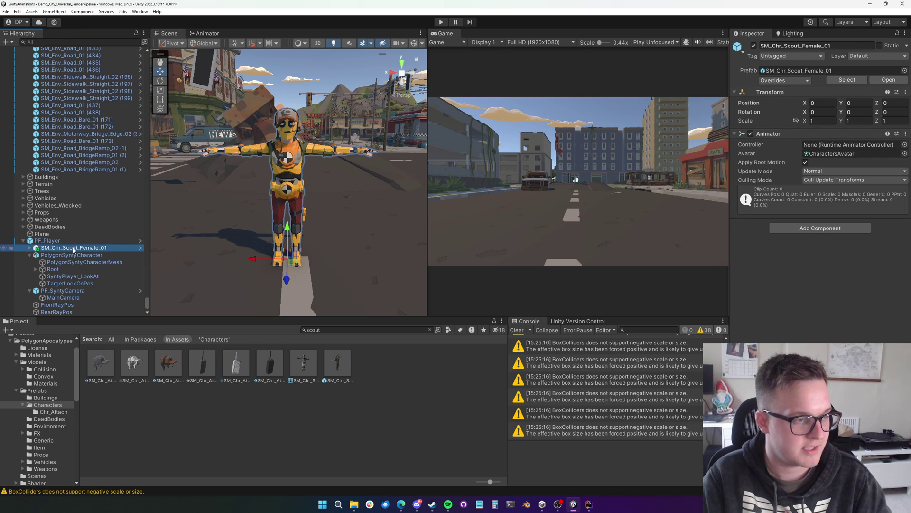
key(ctrl+v)
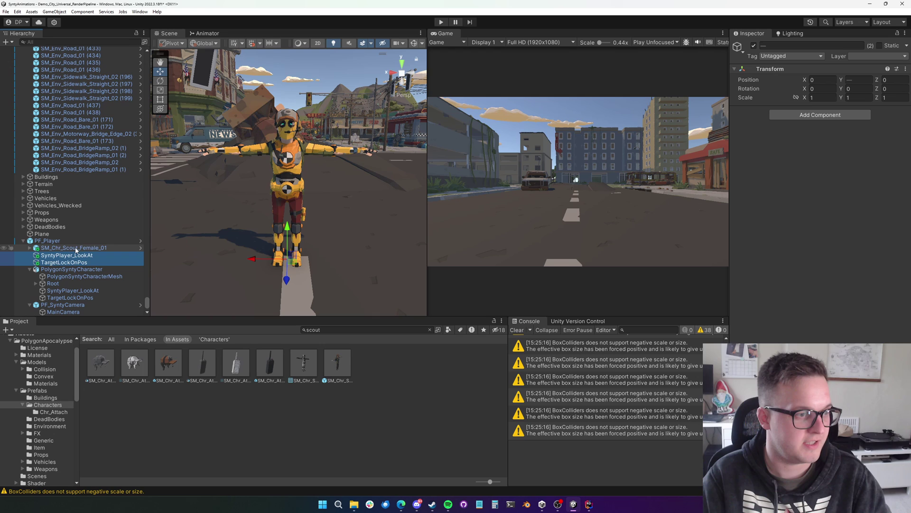
drag(63, 247, 62, 247)
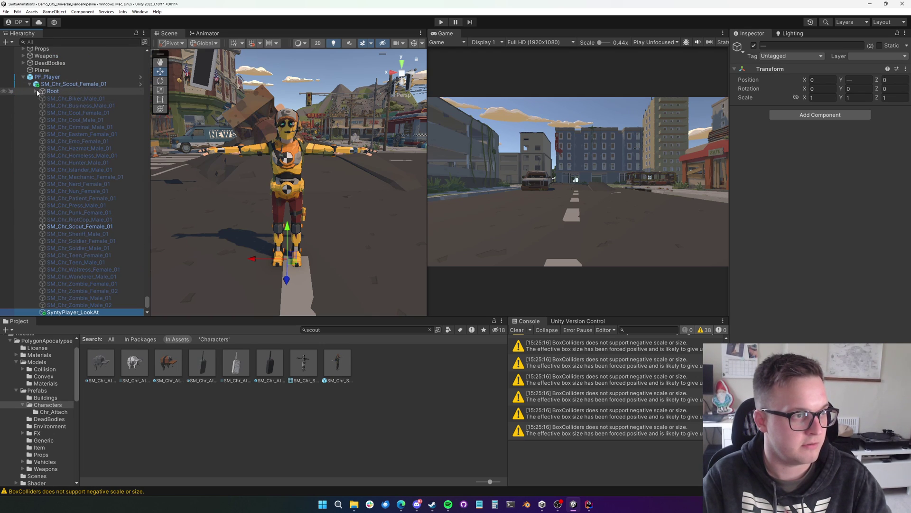
Examine the positions of the copied SyntyPlayer_LookAt and TargetLockOnPos under the scout, and collapse its hierarchy.
scroll(65, 251, down, 5)
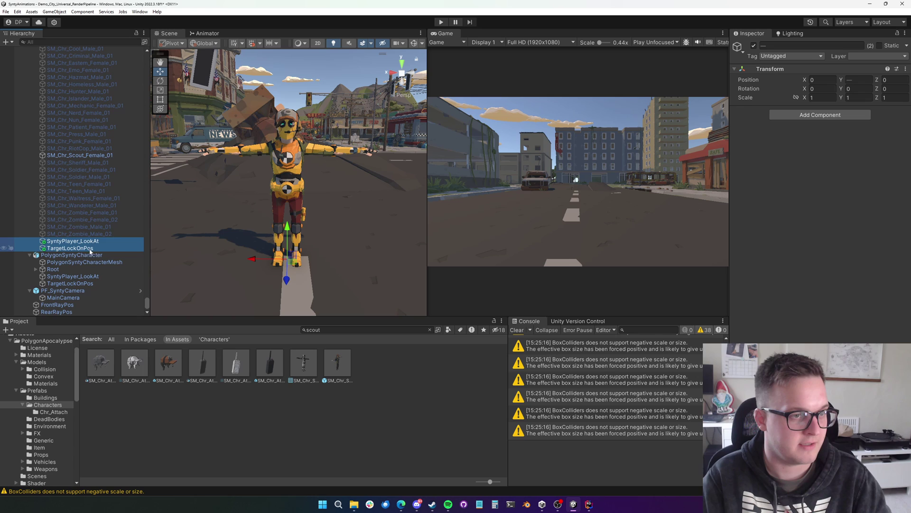
scroll(95, 205, up, 4)
scroll(71, 184, down, 3)
click(82, 270)
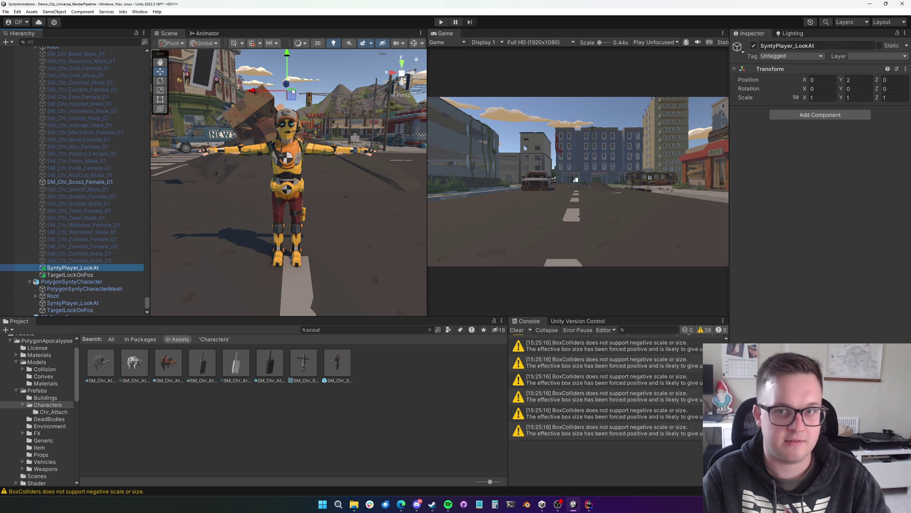
click(70, 274)
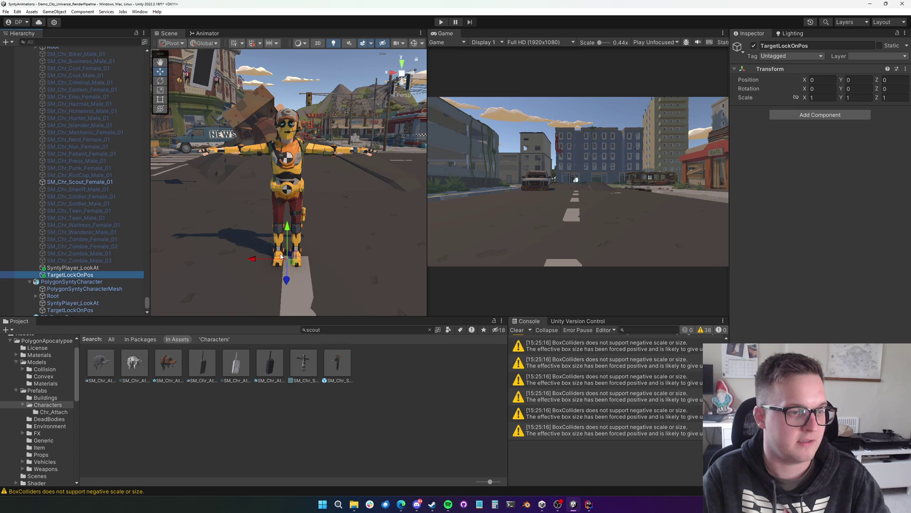
scroll(70, 224, up, 5)
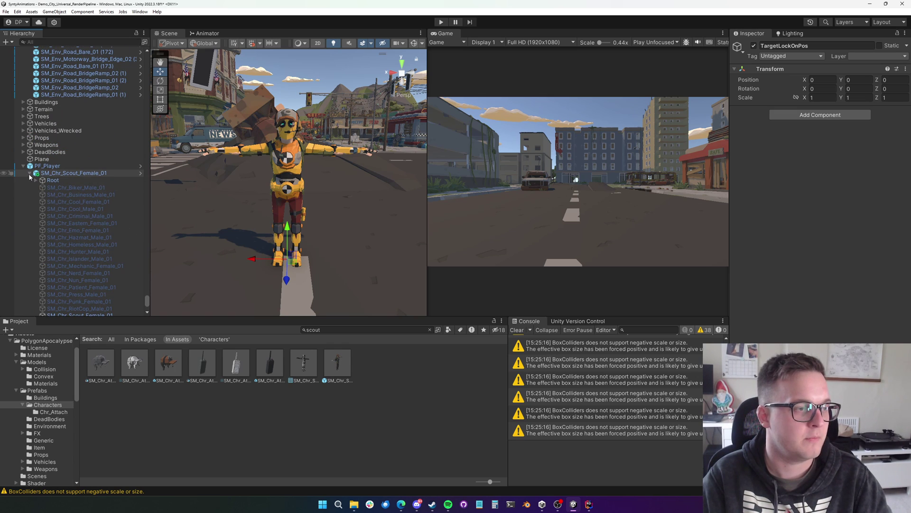
click(29, 173)
Deactivate the PolygonSyntyCharacter object so only the female scout is shown under PF_Player.
click(62, 249)
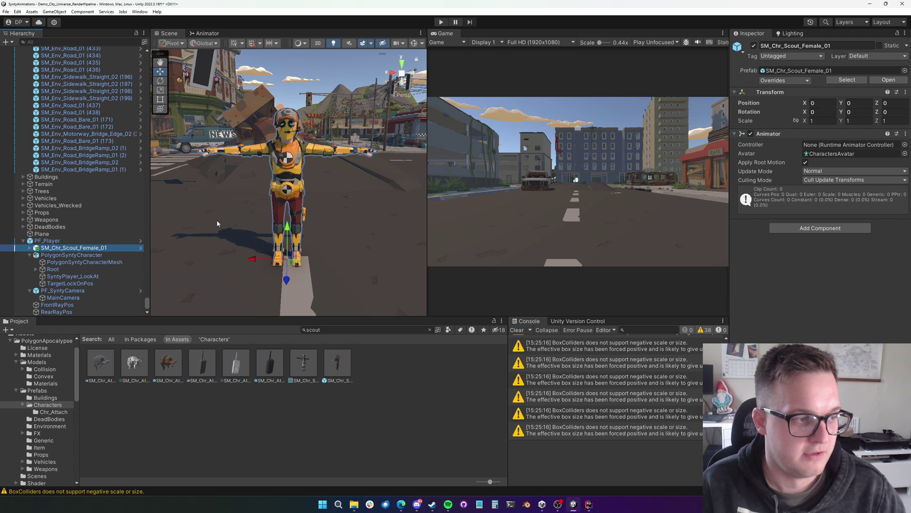
click(76, 256)
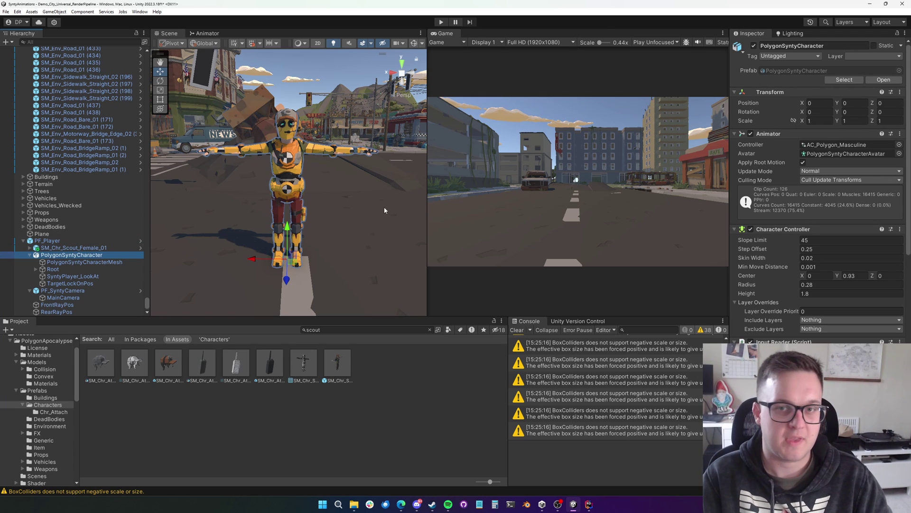
click(754, 46)
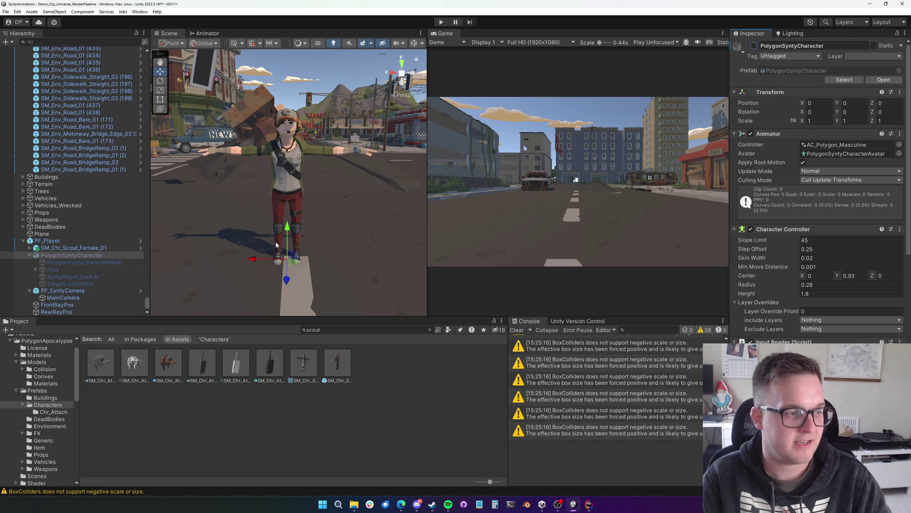
Open PolygonSyntyCharacter's properties in a separate window beside the Inspector, with SM_Chr_Scout_Female_01 selected for comparison.
click(95, 256)
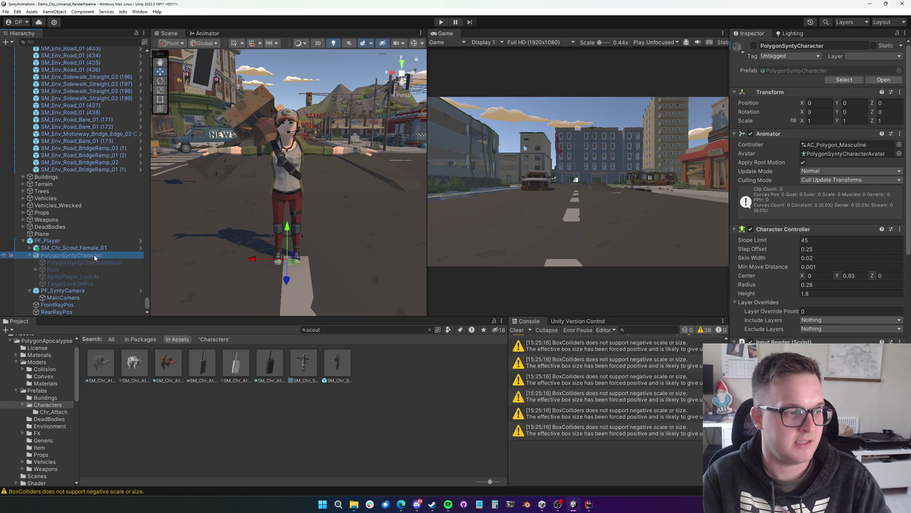
click(905, 34)
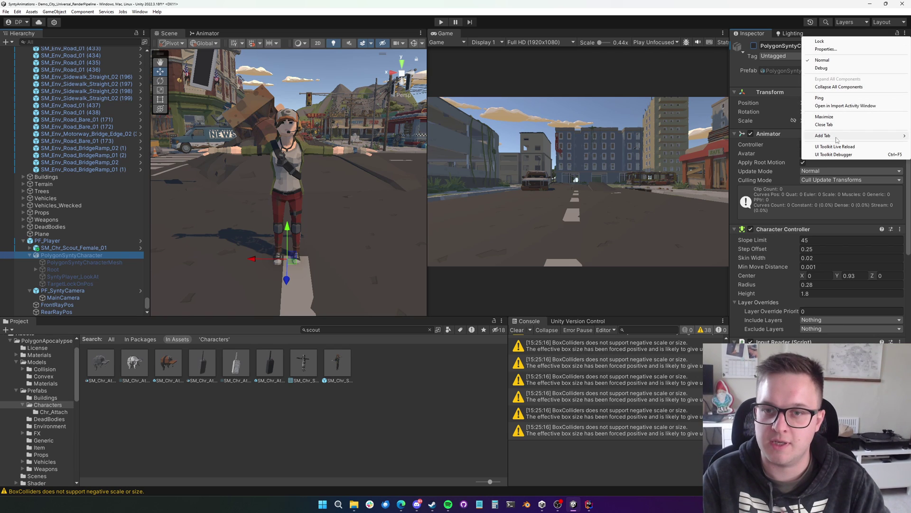
click(830, 50)
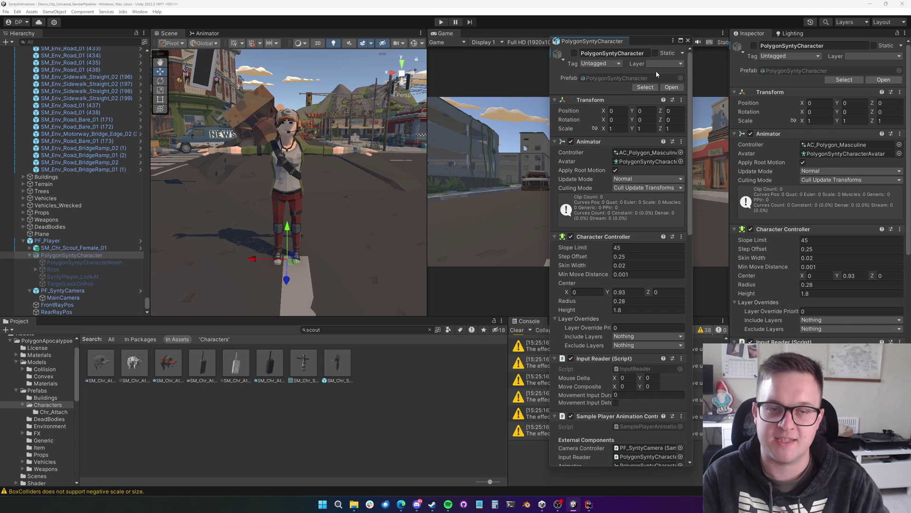
drag(653, 44, 680, 39)
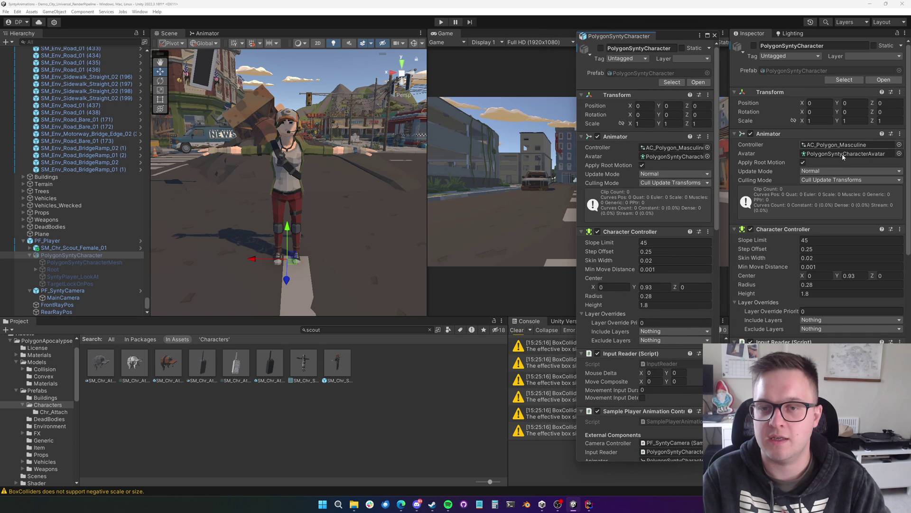
click(87, 247)
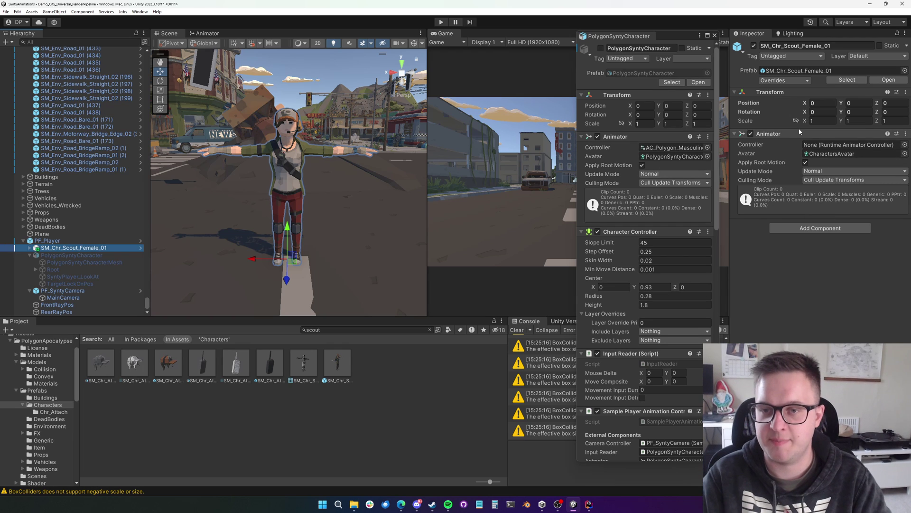
Copy the Character Controller component from PolygonSyntyCharacter and paste it as a new component on SM_Chr_Scout_Female_01.
scroll(624, 365, down, 10)
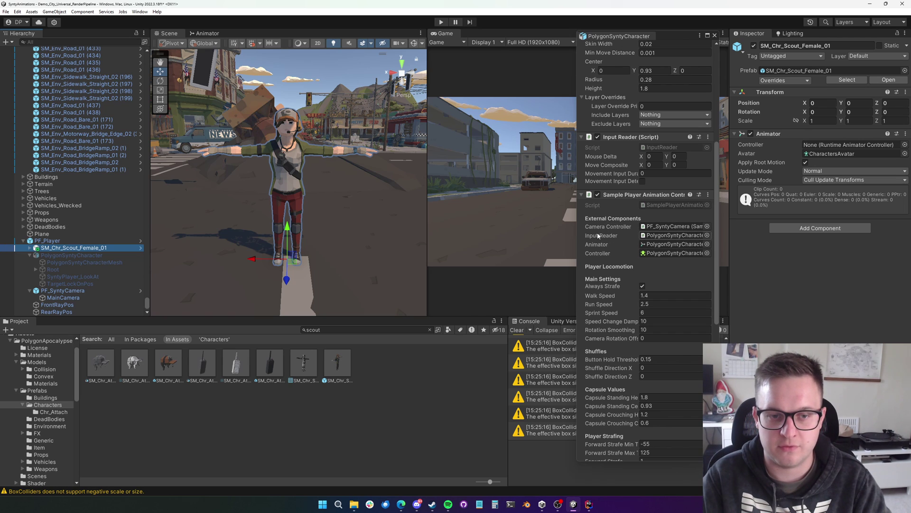
scroll(605, 266, down, 5)
scroll(607, 304, up, 9)
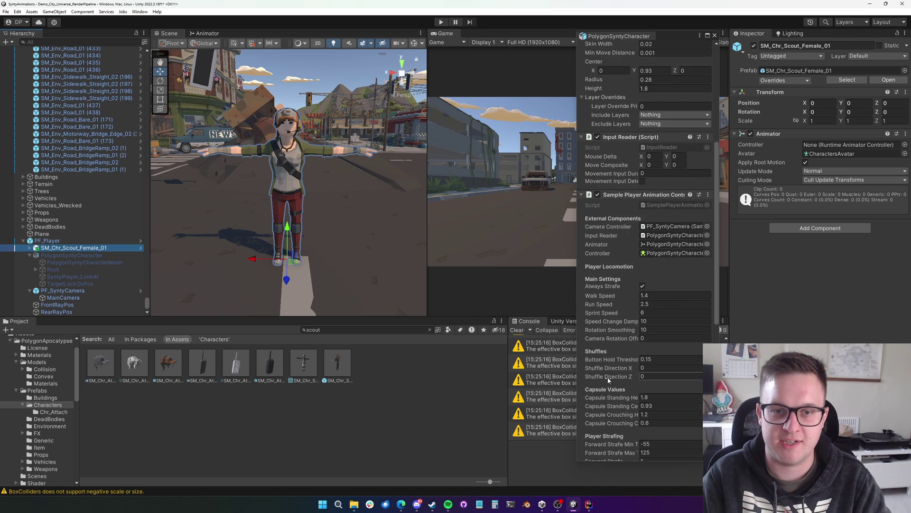
scroll(608, 325, up, 1)
scroll(627, 233, up, 4)
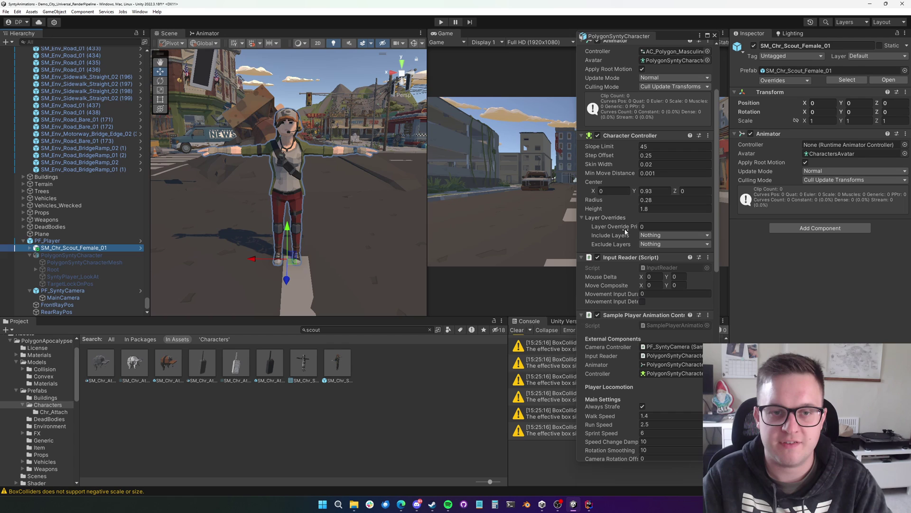
right_click(637, 209)
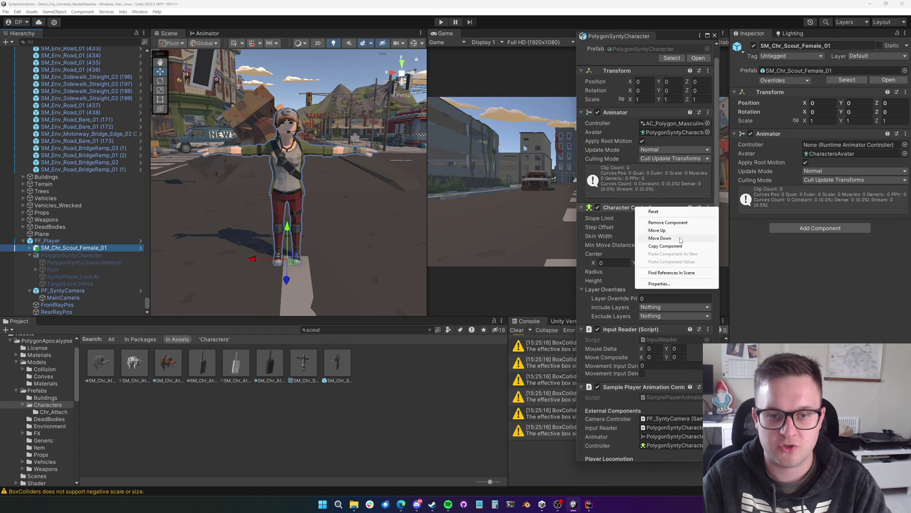
click(665, 246)
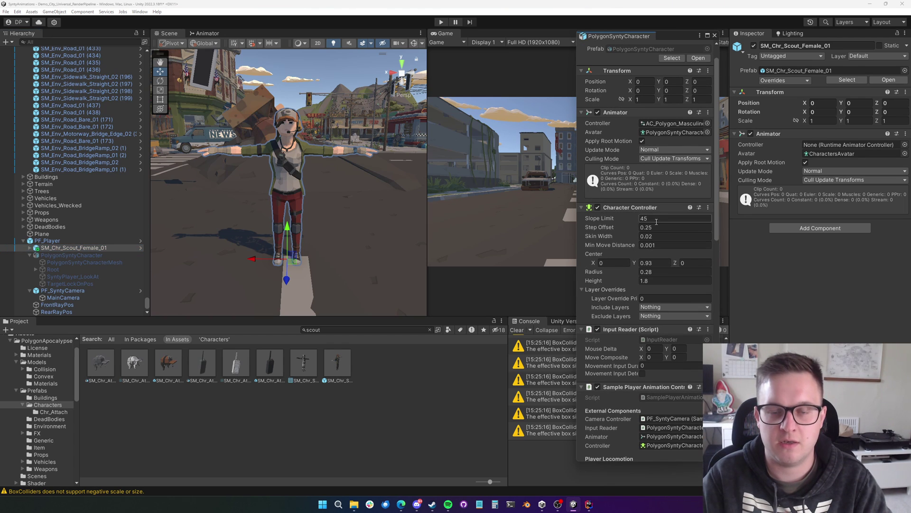
right_click(770, 135)
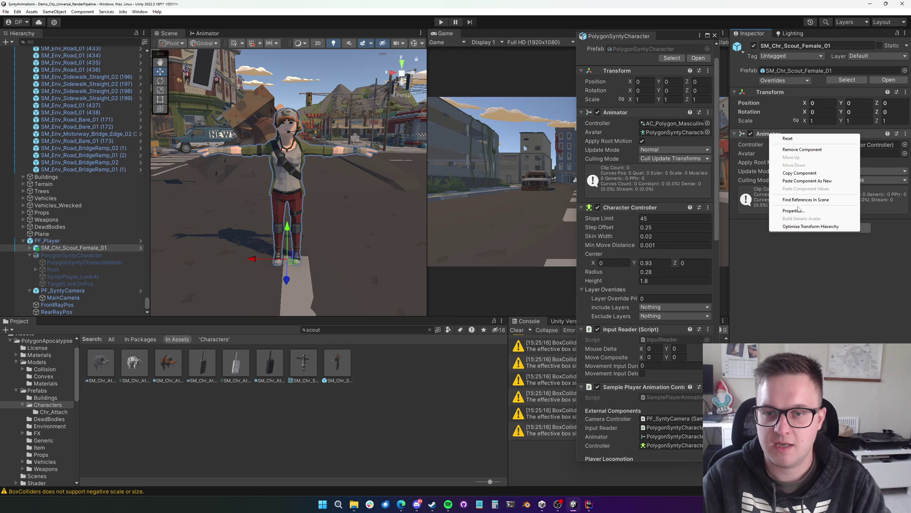
click(802, 181)
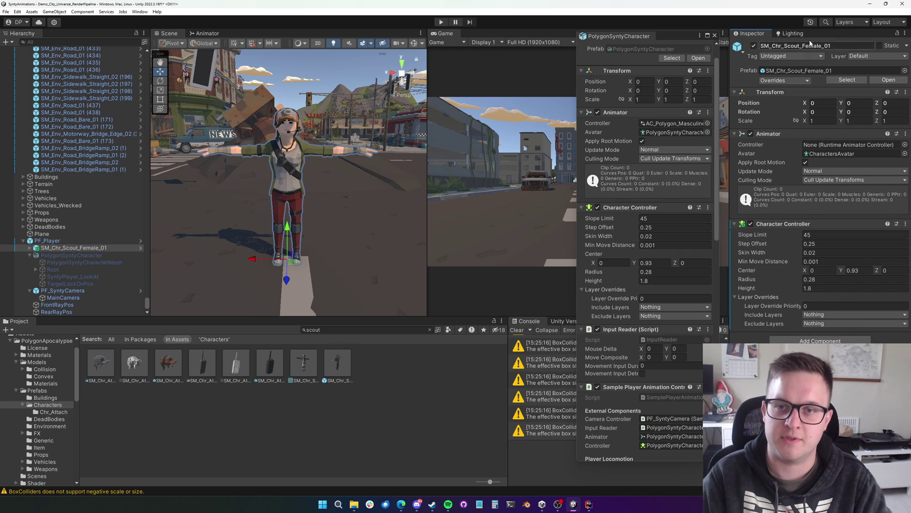
Copy the Input Reader script component from PolygonSyntyCharacter and paste it as new on SM_Chr_Scout_Female_01.
scroll(673, 275, down, 2)
click(650, 283)
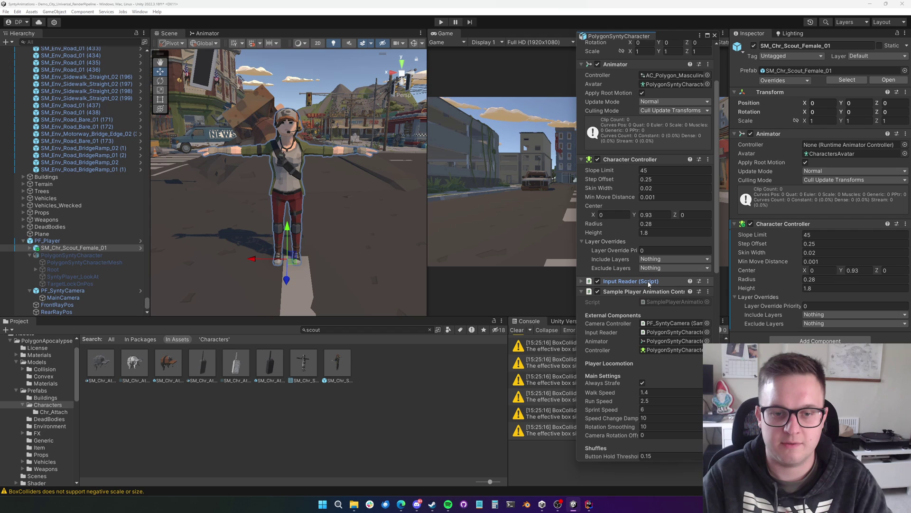
right_click(649, 282)
click(677, 321)
right_click(786, 222)
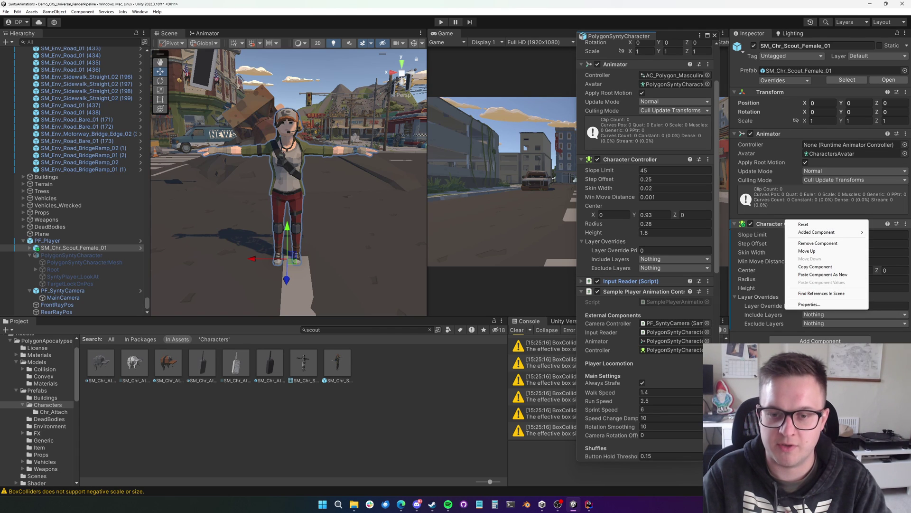
click(823, 274)
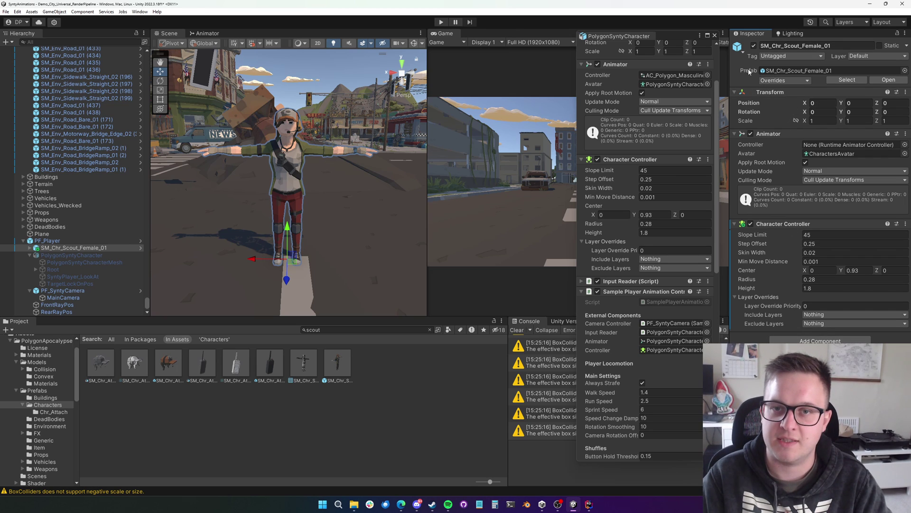
right_click(774, 134)
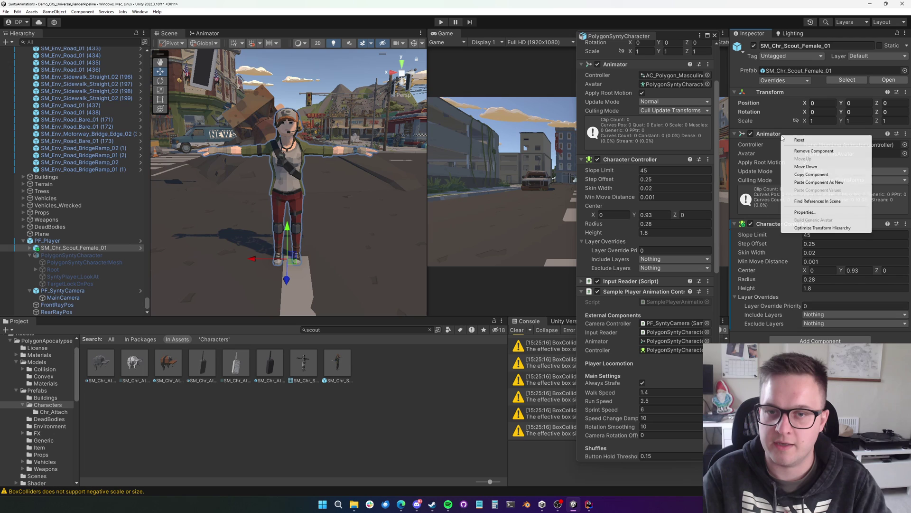
click(773, 243)
click(810, 224)
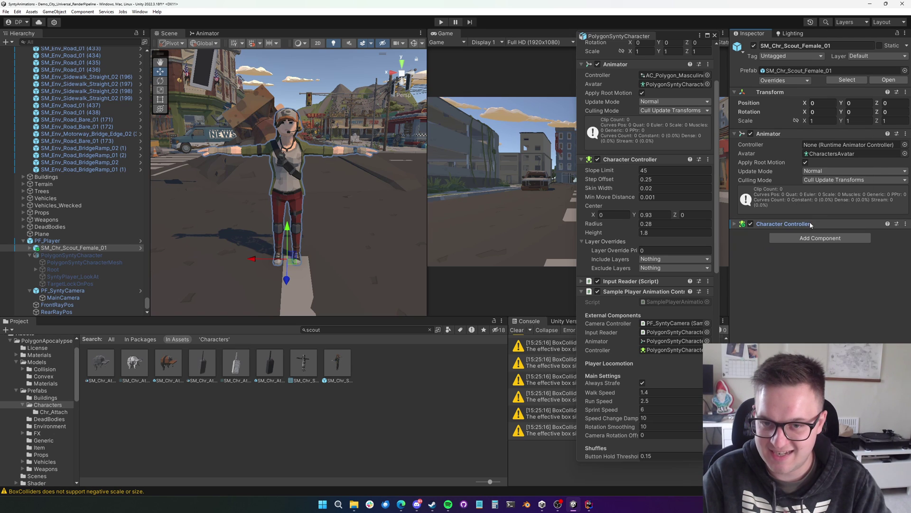
click(796, 225)
right_click(796, 224)
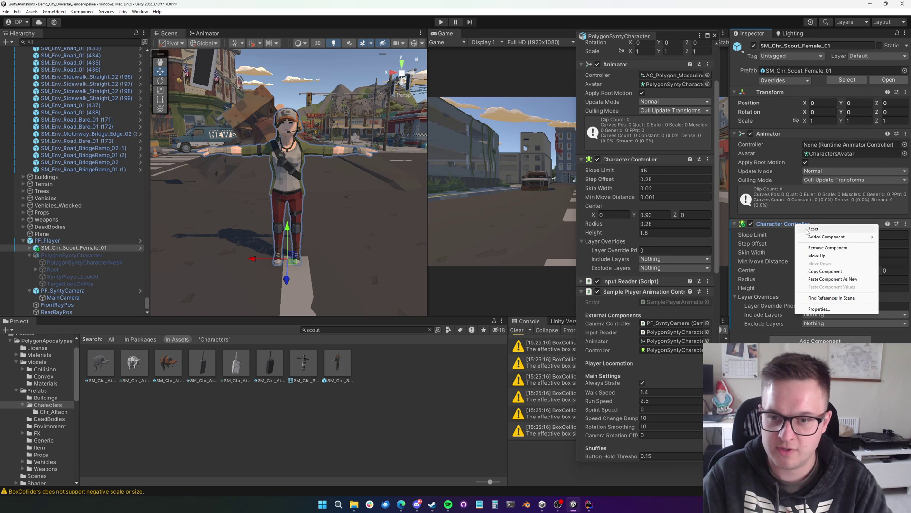
click(850, 280)
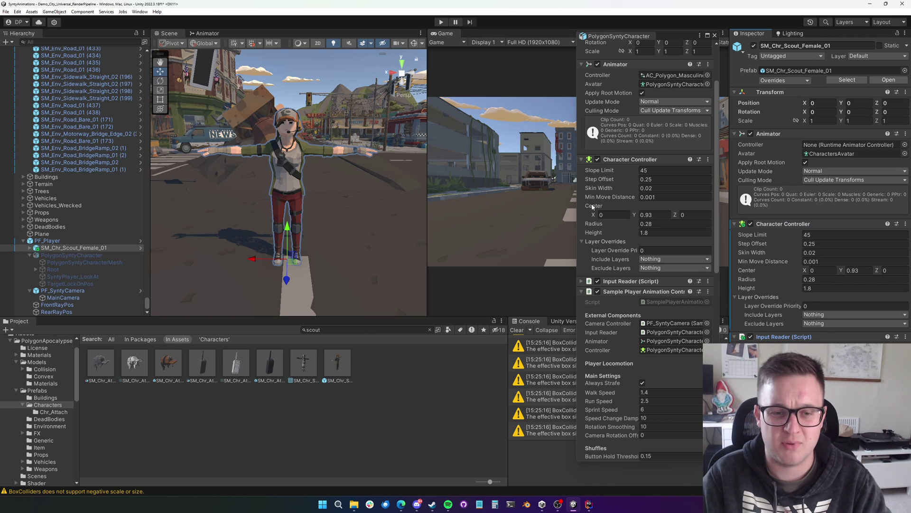
Copy the Sample Player Animation Controller script component from PolygonSyntyCharacter and paste it as new on SM_Chr_Scout_Female_01.
click(618, 160)
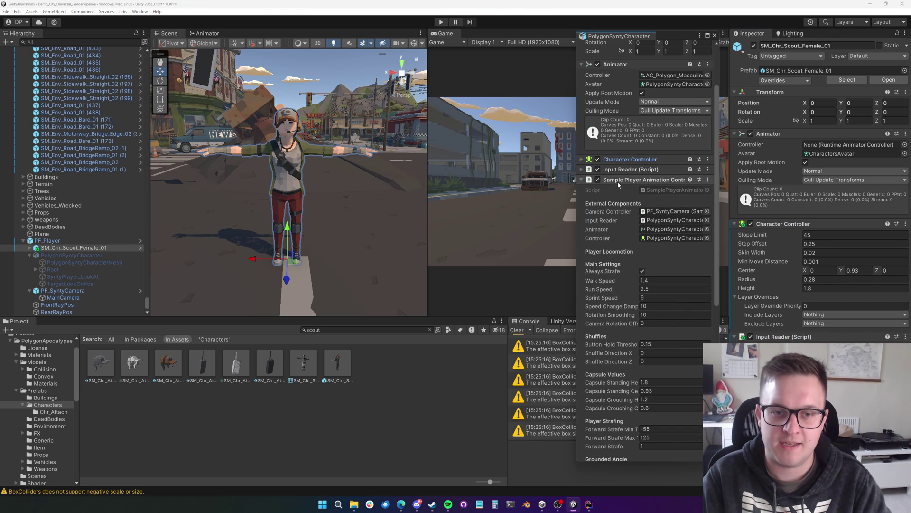
scroll(617, 183, down, 3)
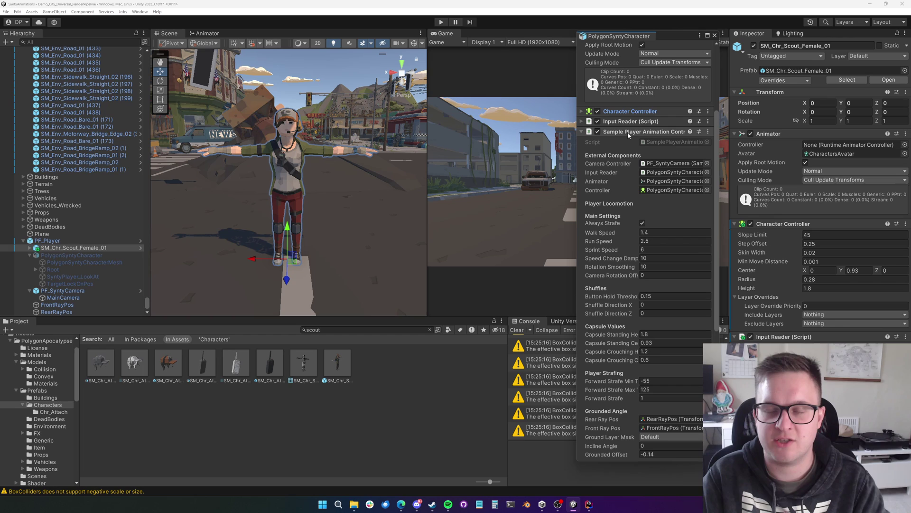
click(628, 132)
right_click(611, 253)
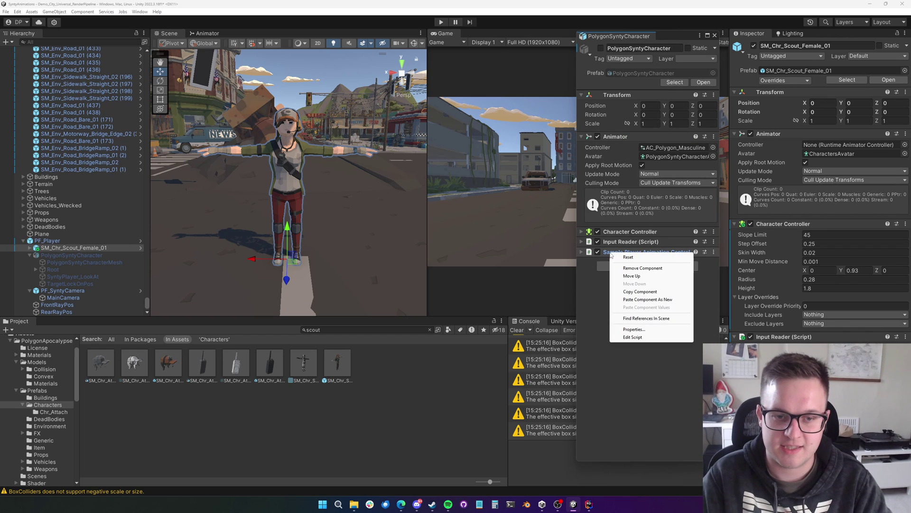
right_click(659, 251)
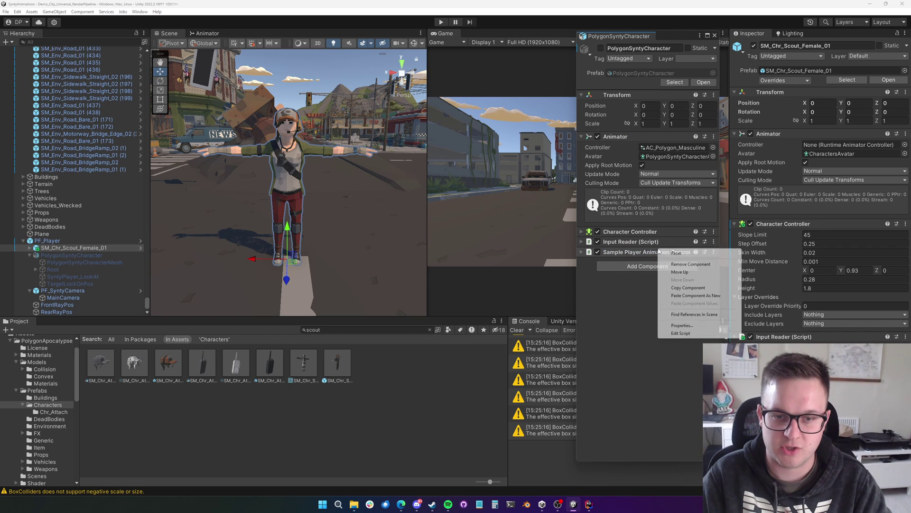
right_click(639, 253)
click(674, 291)
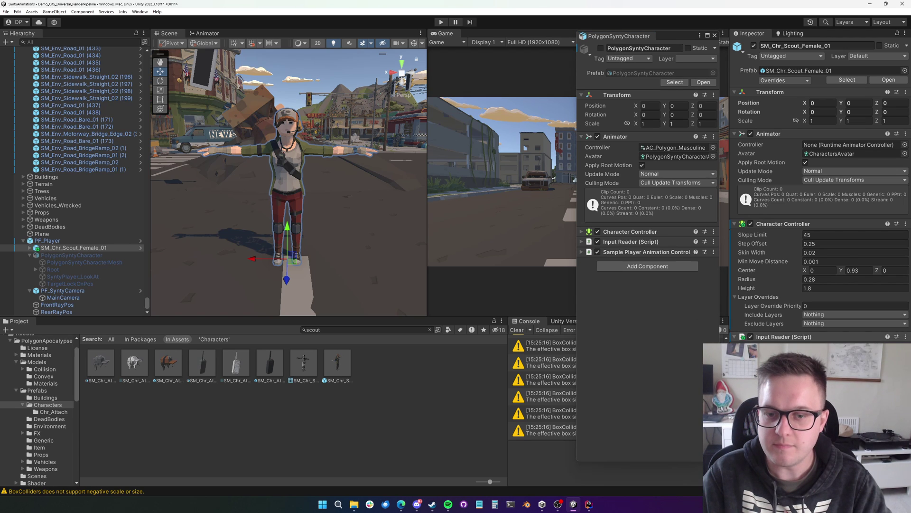
click(735, 224)
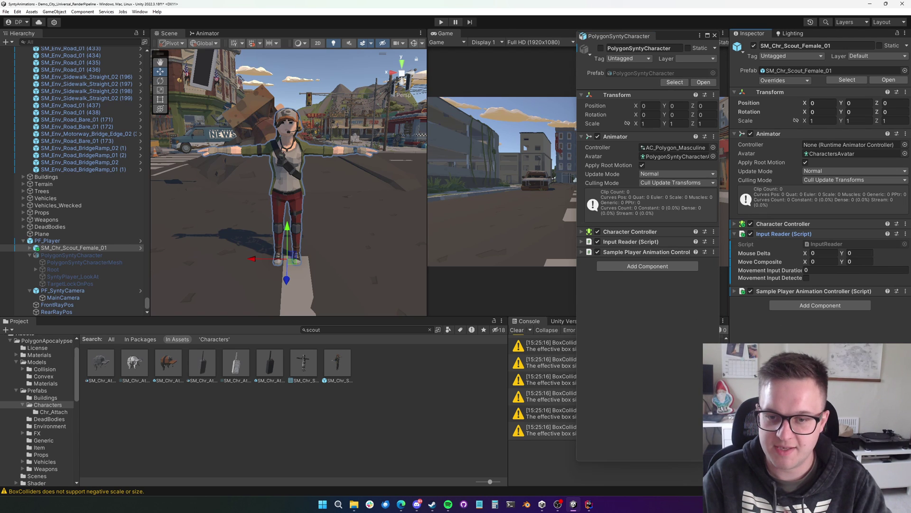
Reassign the Input Reader, Controller and Animator references in the scout's Sample Player Animation Controller to the scout's own components.
click(738, 293)
scroll(793, 311, down, 2)
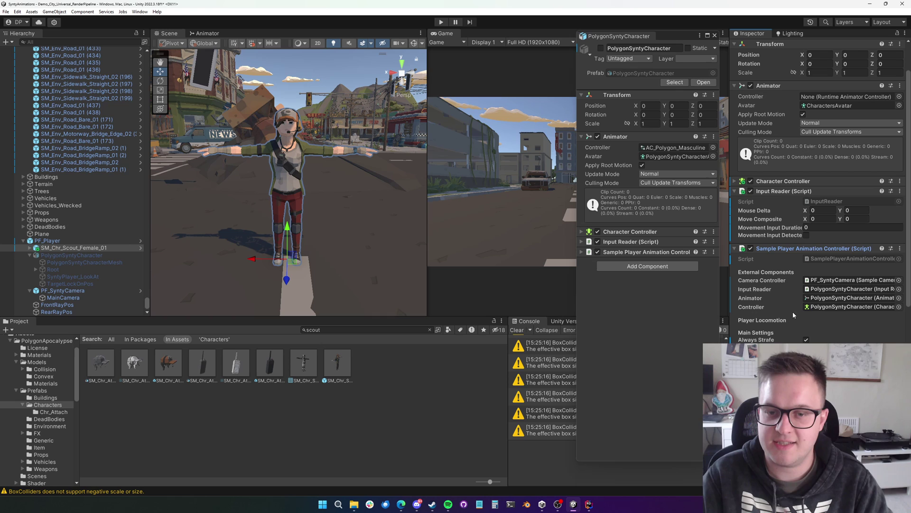
click(579, 252)
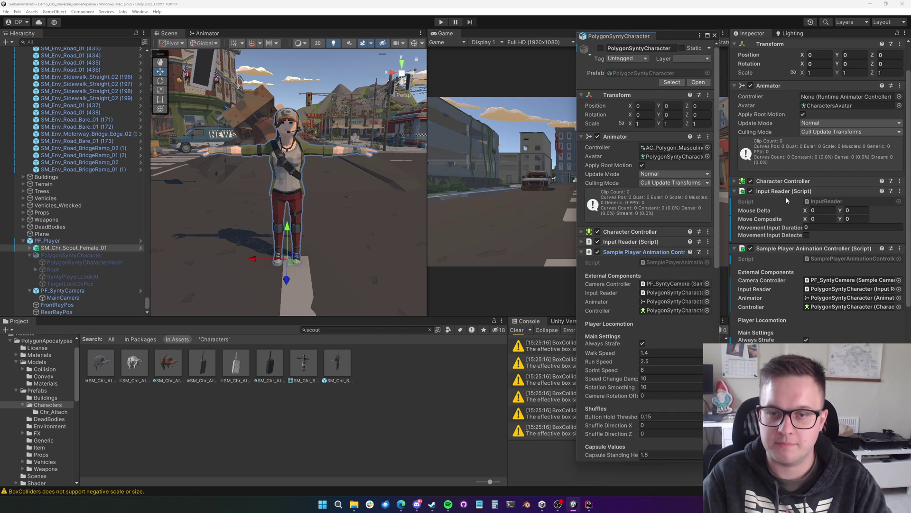
click(813, 290)
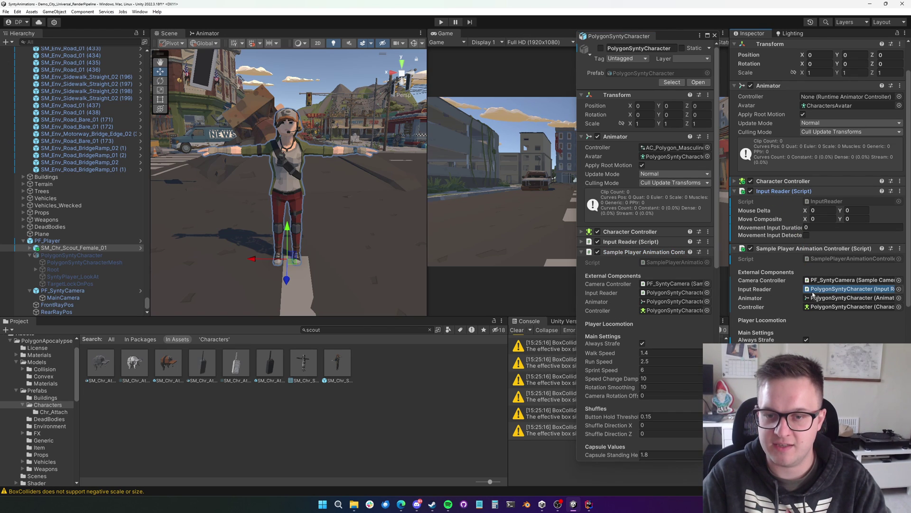
drag(812, 292, 814, 289)
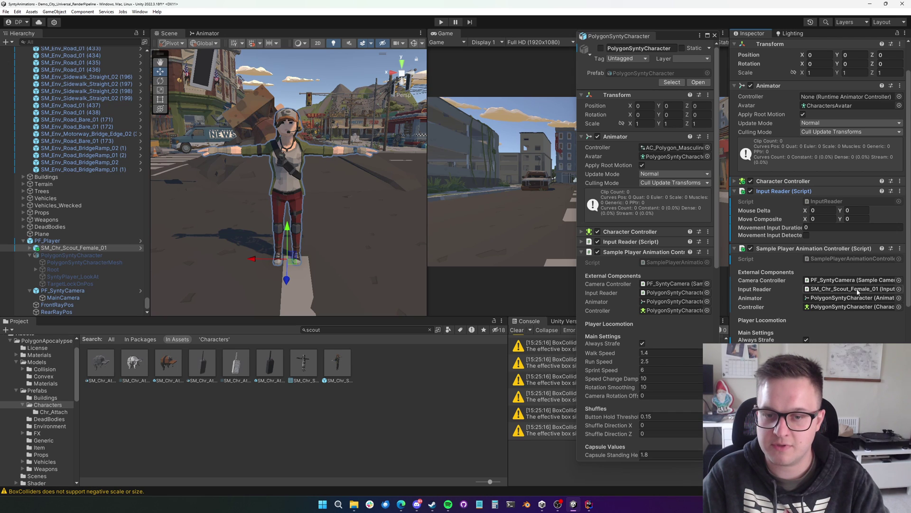
click(840, 307)
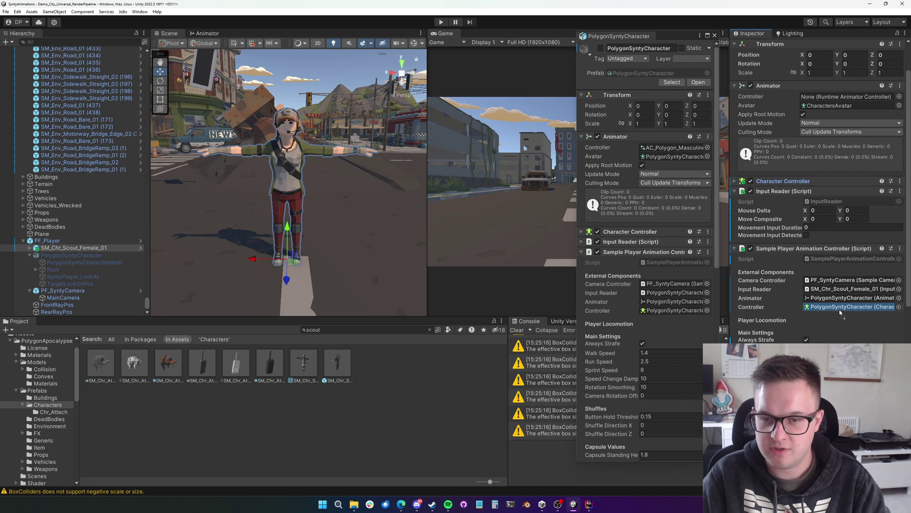
mouse_move(840, 310)
mouse_down()
mouse_move(801, 307)
mouse_move(842, 307)
mouse_up()
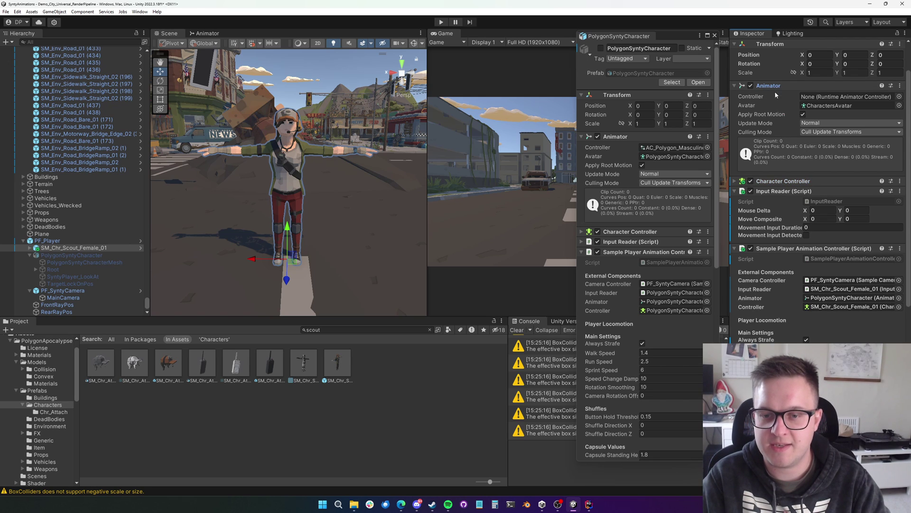
drag(775, 90, 824, 300)
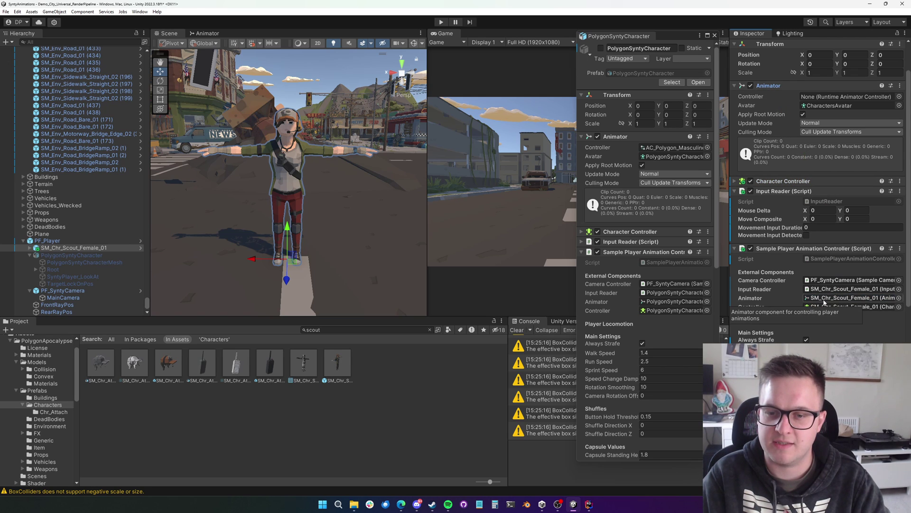
Check the scout's ray position references and the FrontRayPos object, and delete PolygonSyntyCharacter from PF_Player.
scroll(798, 314, down, 10)
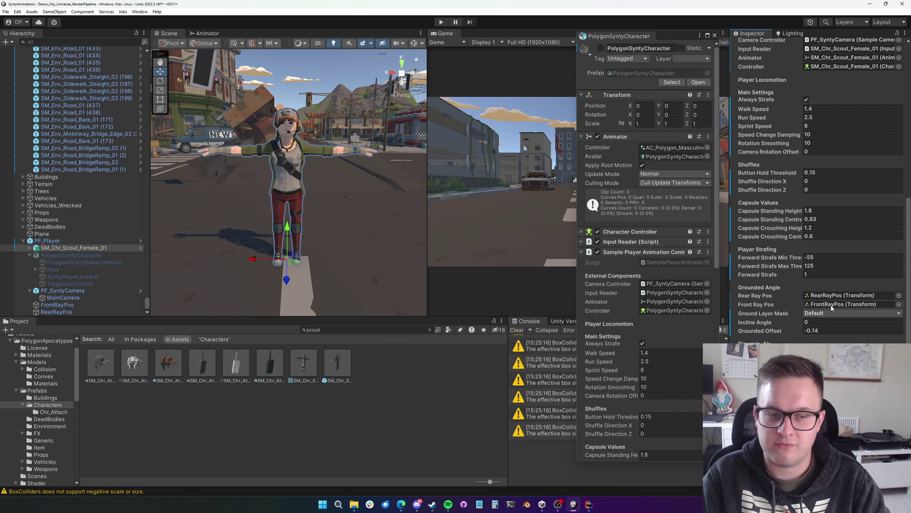
click(28, 257)
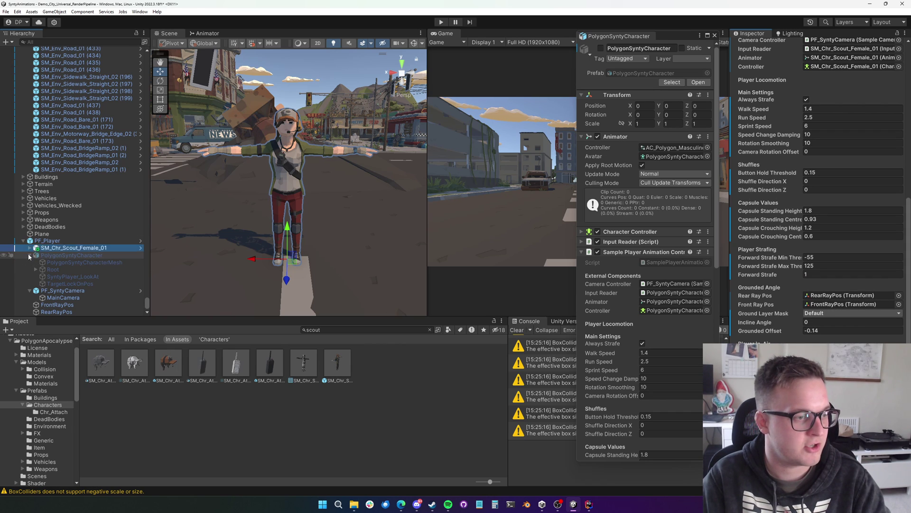
click(30, 255)
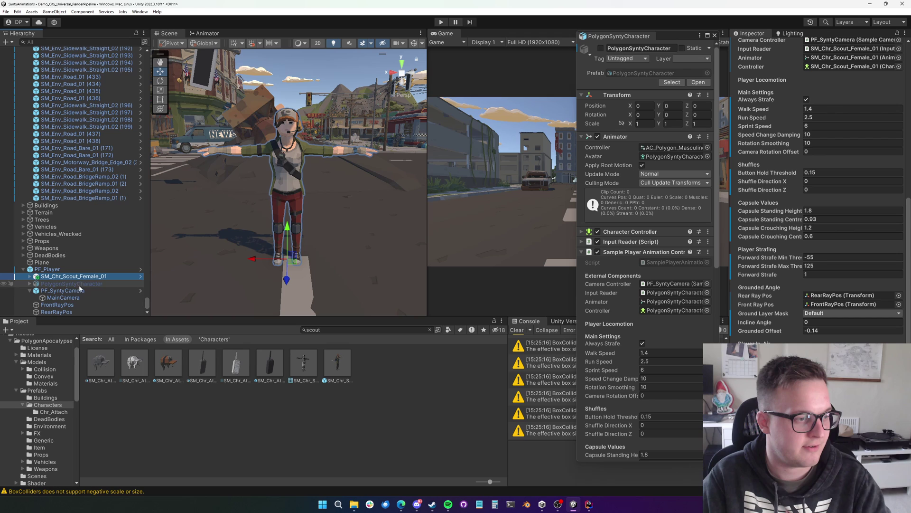
click(71, 305)
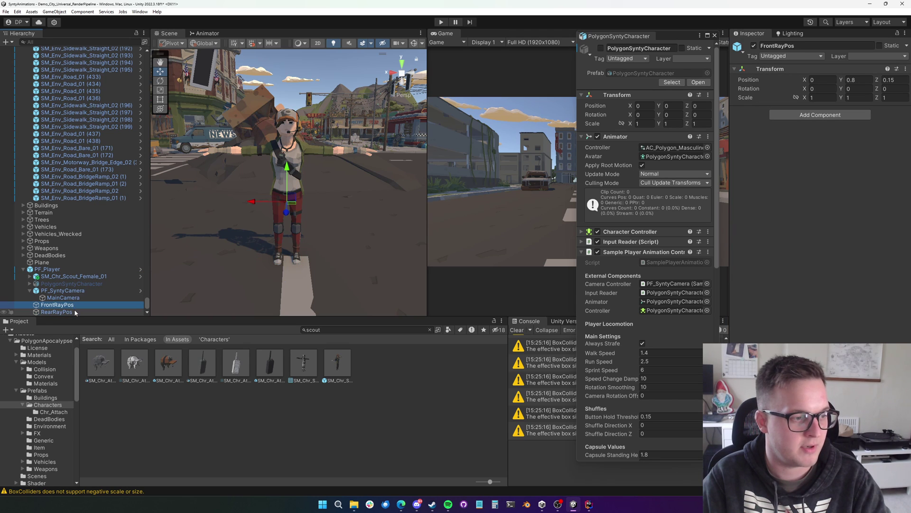
click(74, 277)
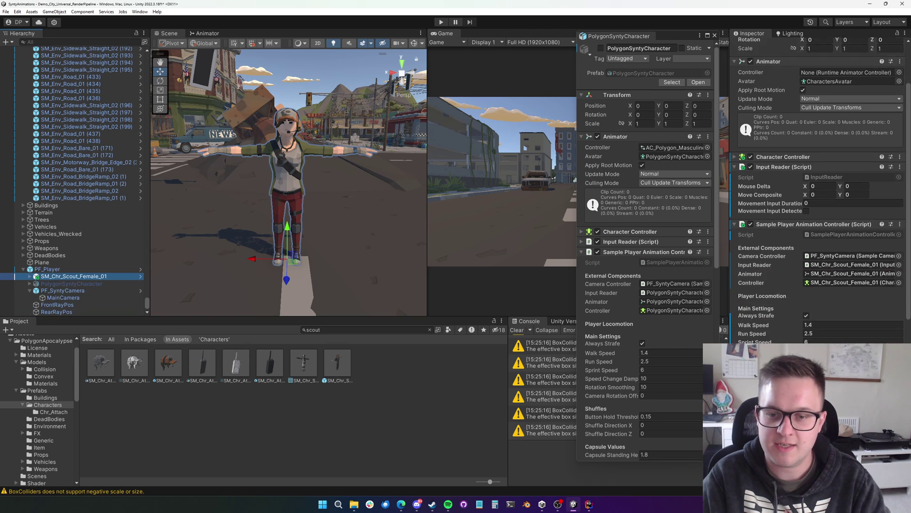
scroll(816, 213, down, 5)
click(108, 283)
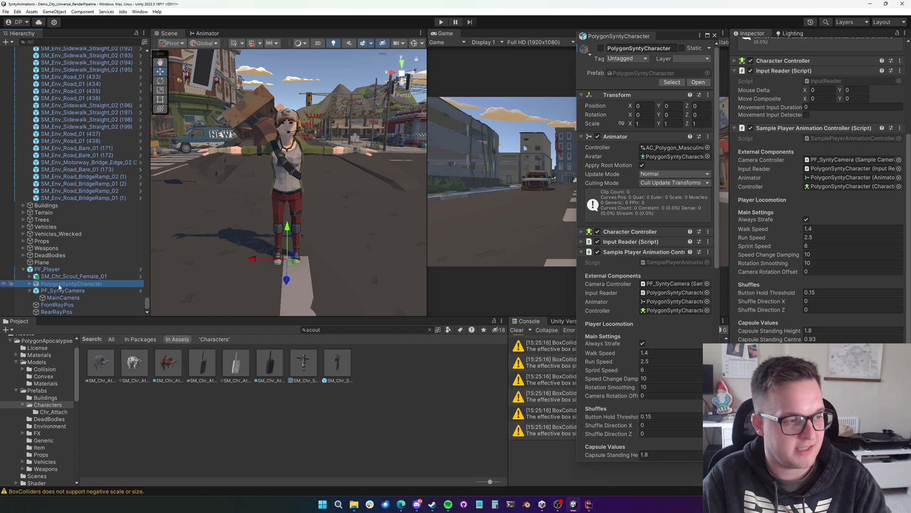
key(Delete)
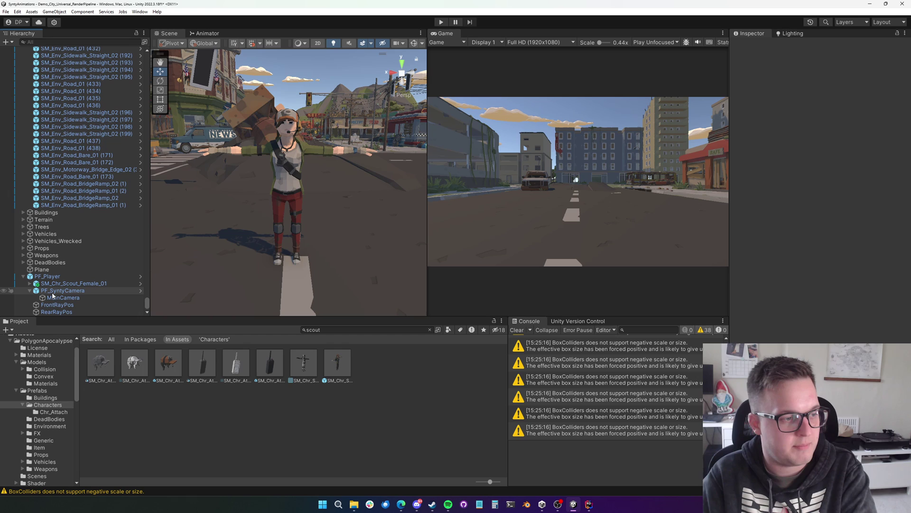
Assign SM_Chr_Scout_Female_01 as PF_SyntyCamera's Synty Character, and check the target object names in SampleCameraController.cs in the code editor.
click(50, 294)
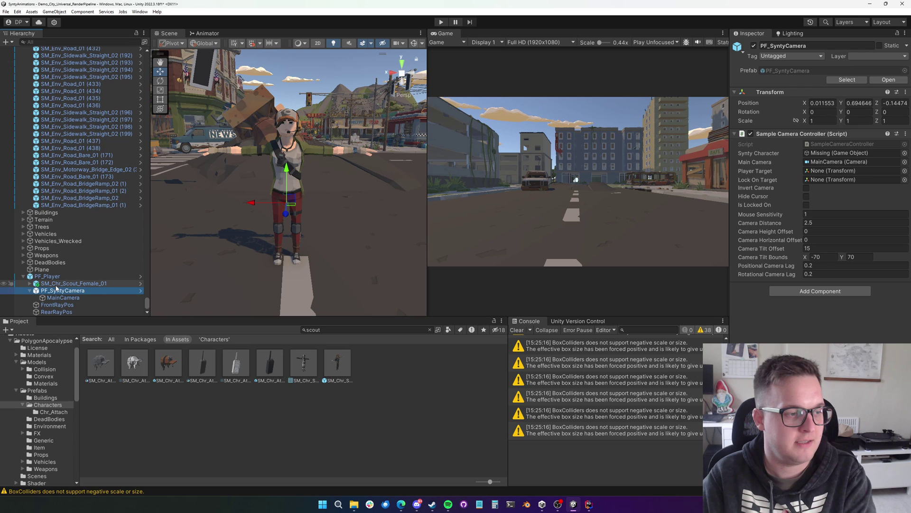
drag(72, 283, 845, 153)
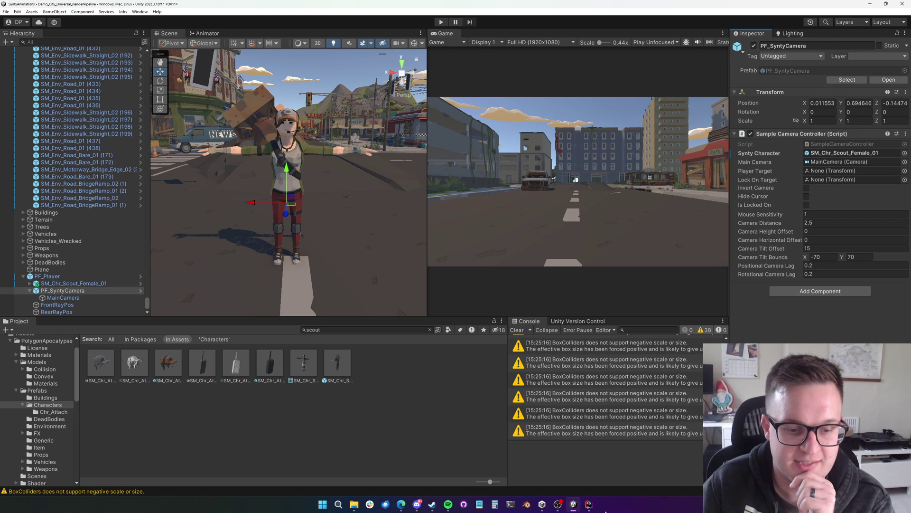
click(589, 505)
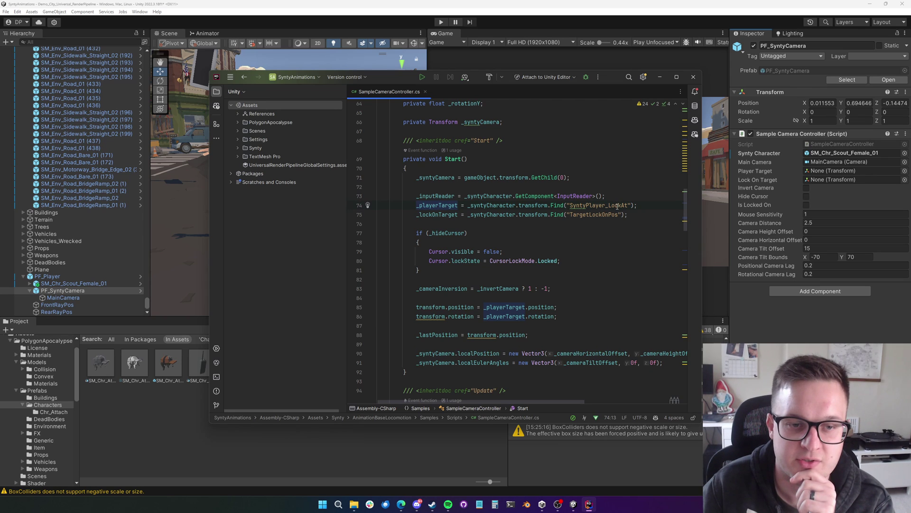
key(alt+Tab)
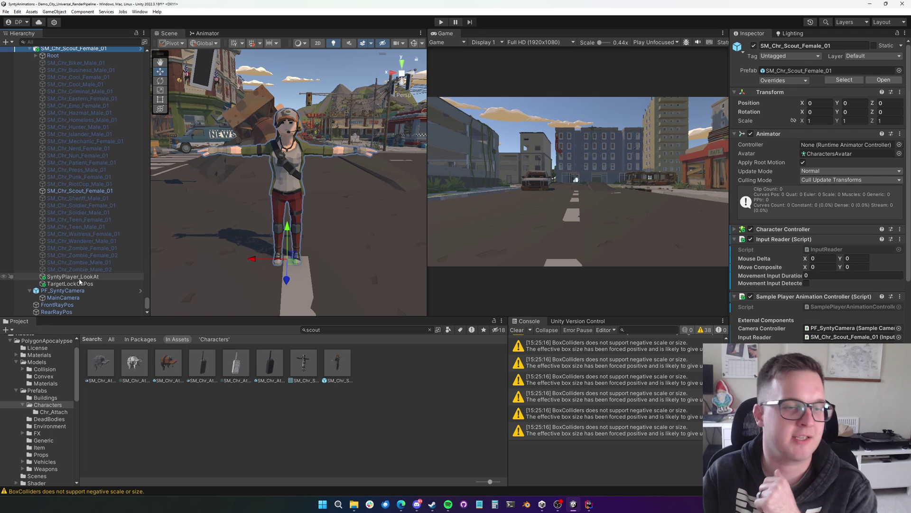
Set the Animator controller of SM_Chr_Scout_Female_01 to AC_Polygon_Feminine.
scroll(78, 272, up, 5)
click(29, 153)
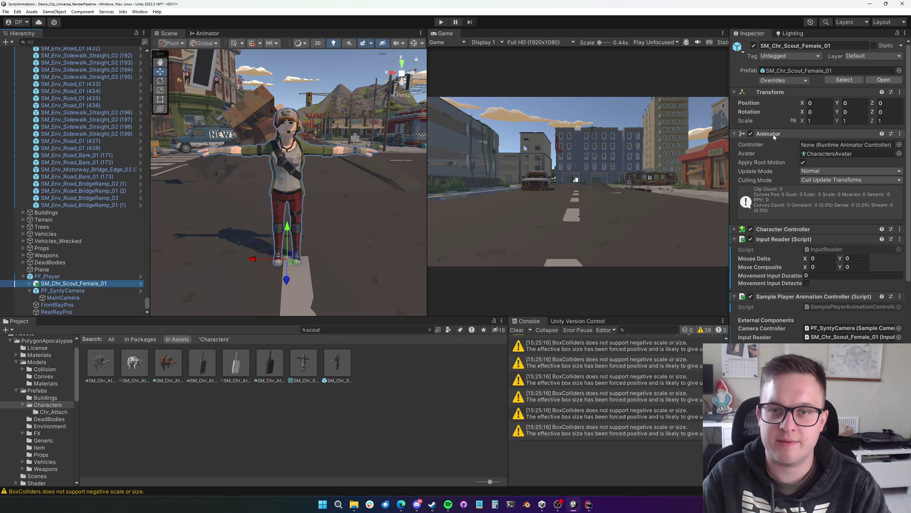
click(898, 145)
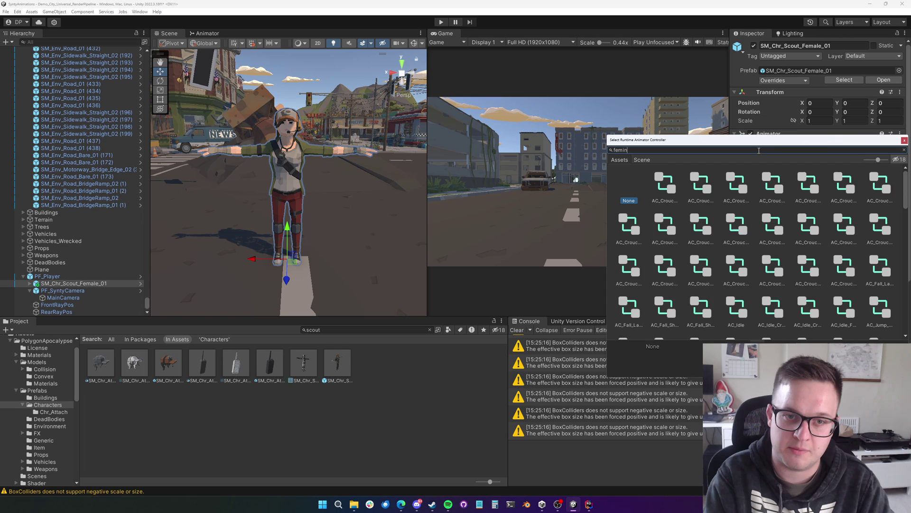
double_click(667, 186)
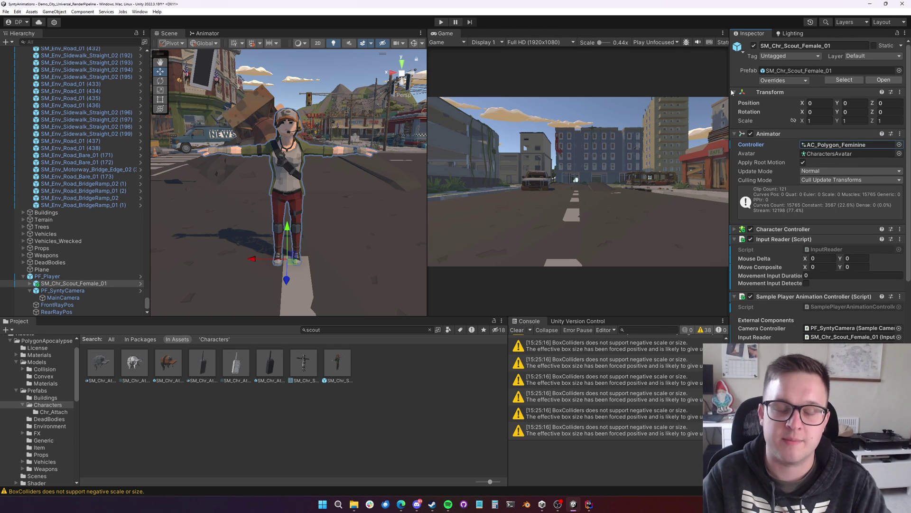
Play-test the scene by walking the female scout through the city streets with the feminine animations, and exit Play mode.
click(441, 22)
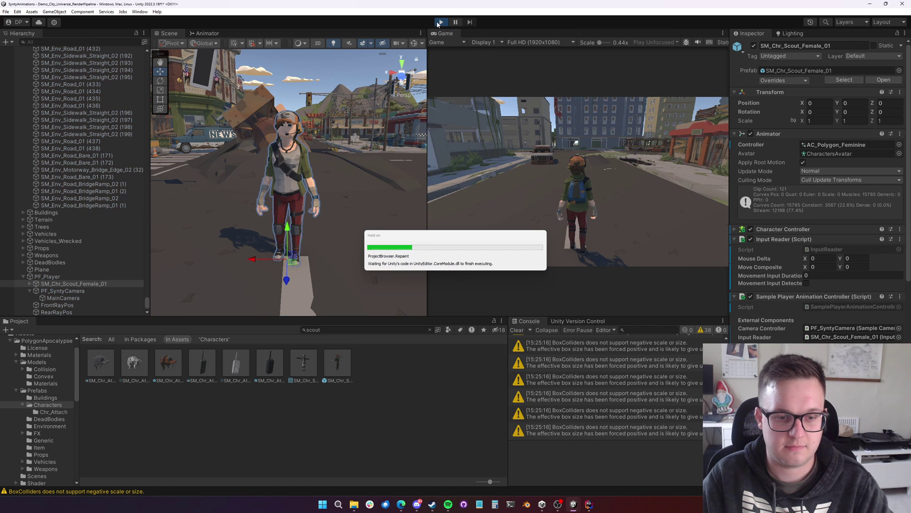
click(627, 121)
key(w)
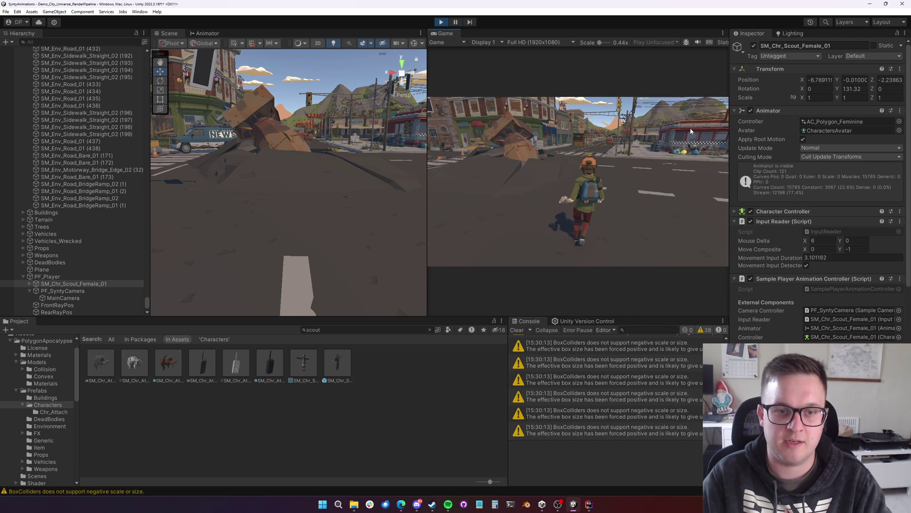
key(a)
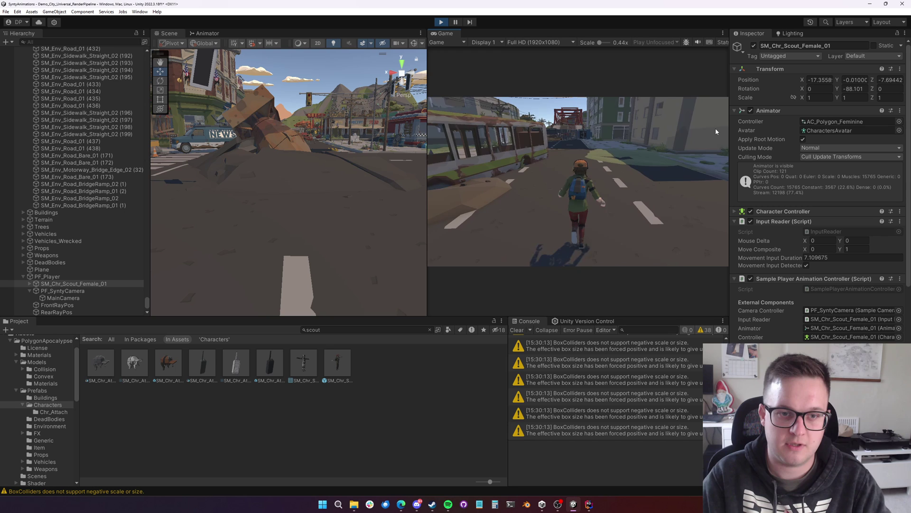
key(w)
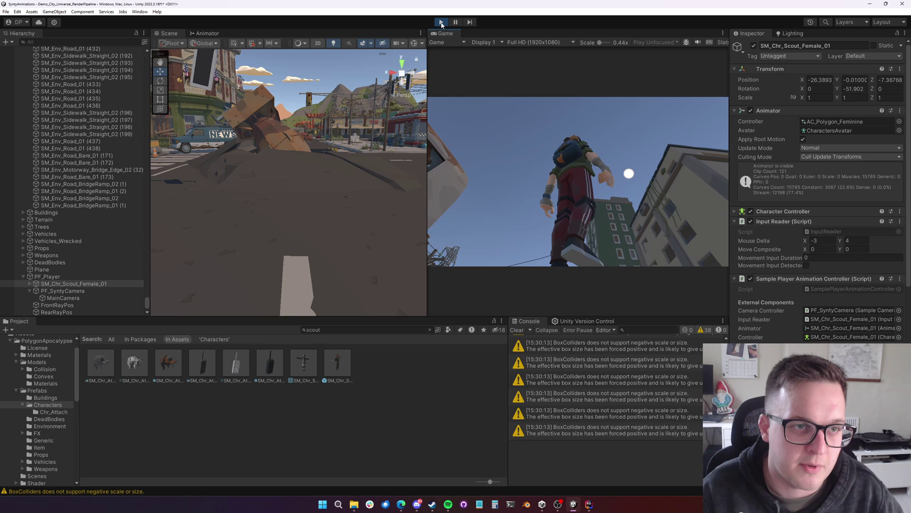
click(442, 24)
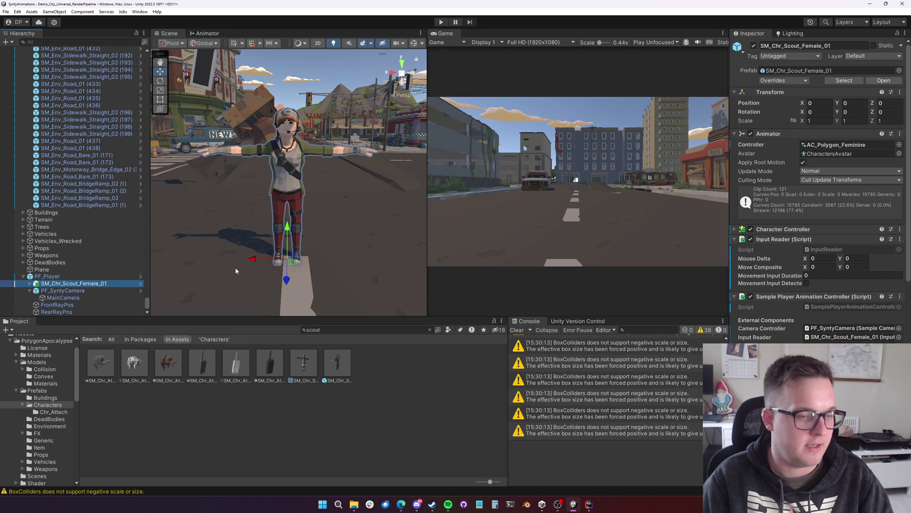
Set the scout's Animator controller to AC_Polygon_Masculine and start Play mode.
click(898, 147)
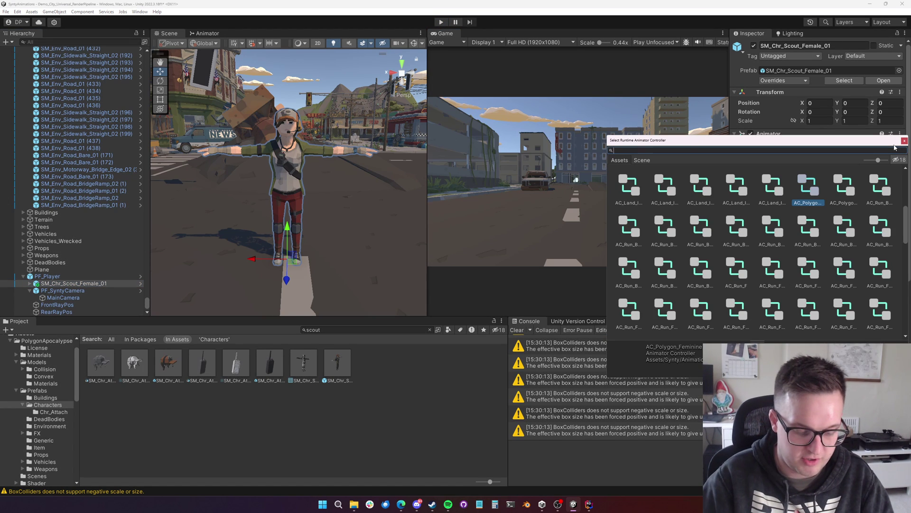
text(mascu)
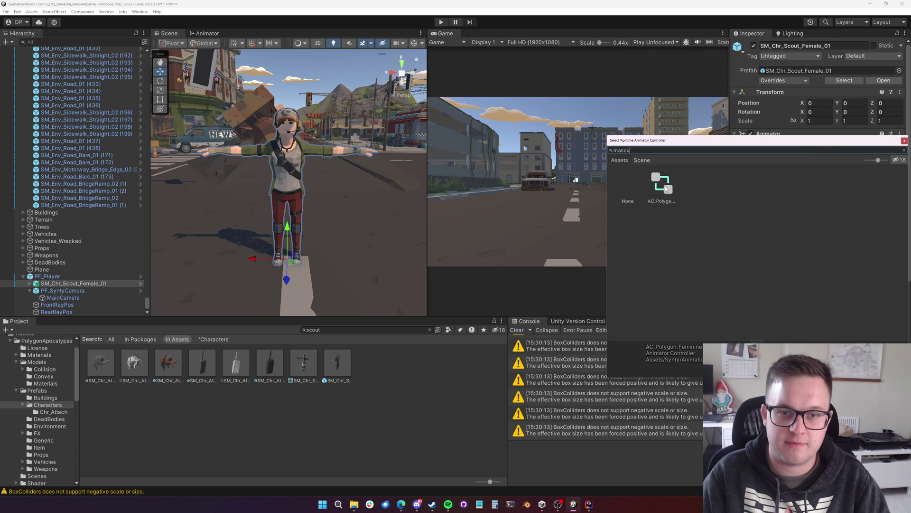
double_click(665, 186)
click(446, 22)
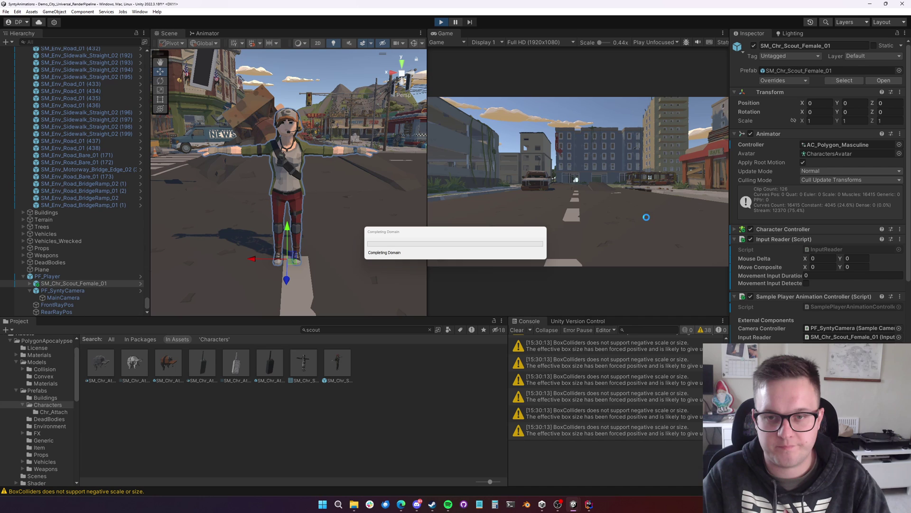
Play-test the masculine animations by running and jumping the scout through the streets, including onto a wrecked car, and view the idle pose.
key(w)
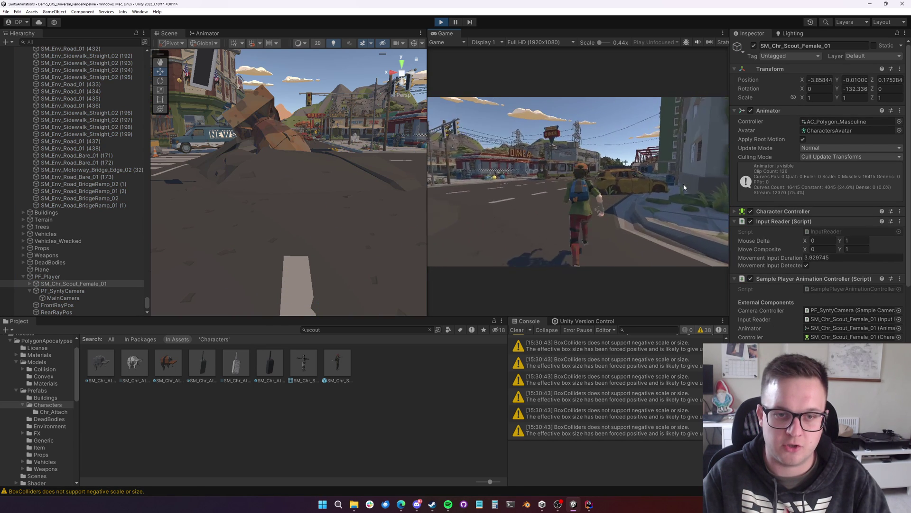
key(space)
key(w)
key(space)
mouse_move(664, 186)
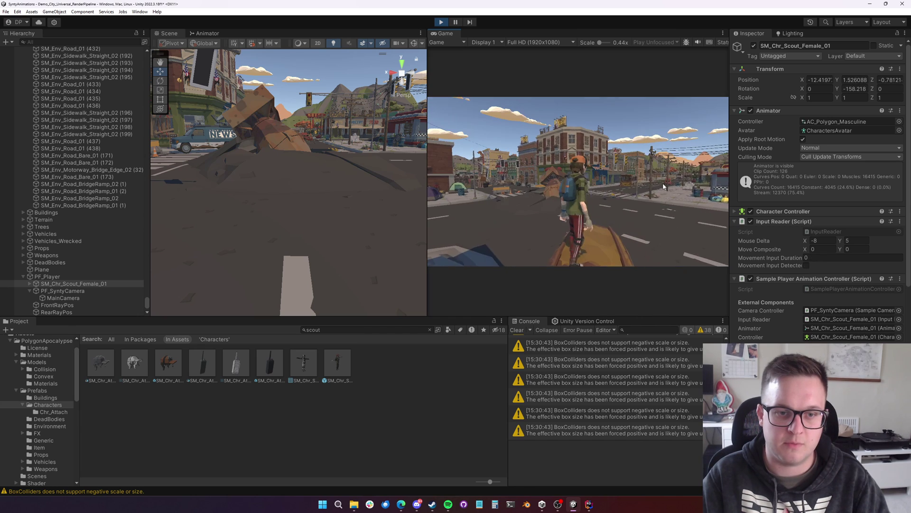
key(w)
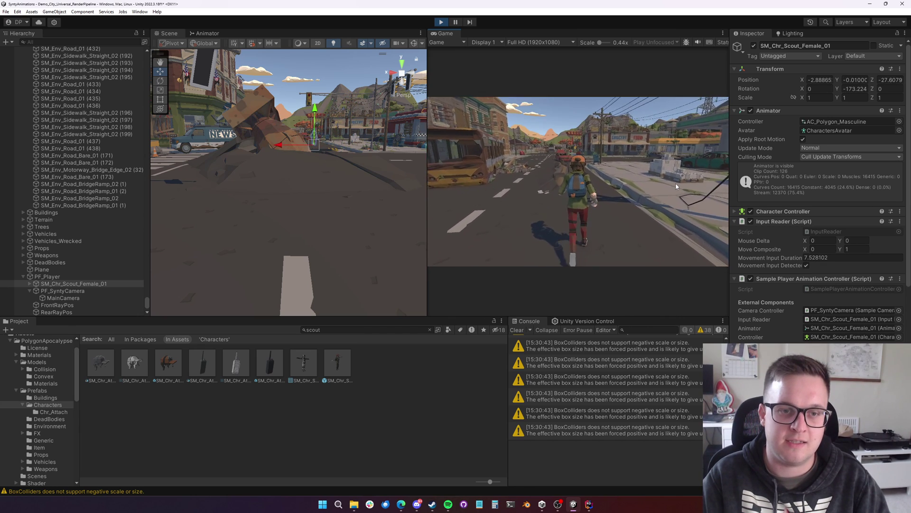
key(d)
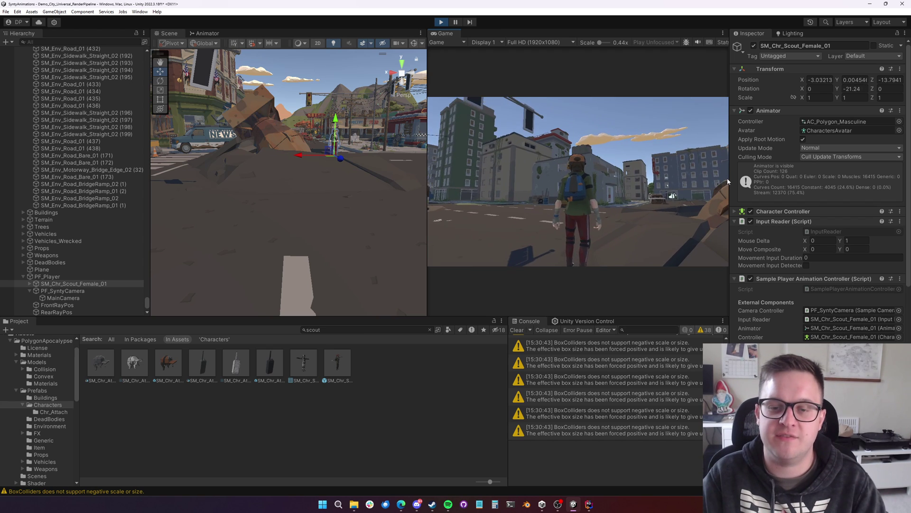
mouse_move(728, 182)
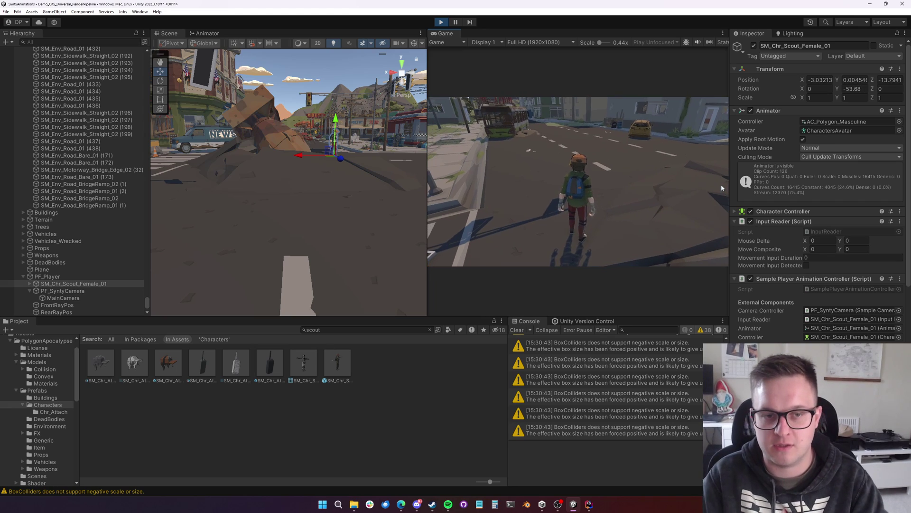
key(w)
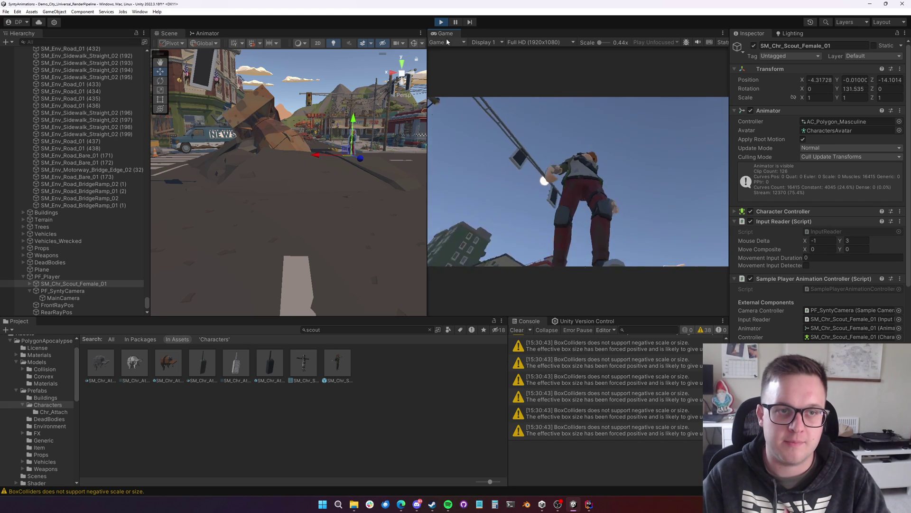
Maximize the Game view and run the scout past the wrecked bus, around the grocery store intersection and onto the wrecked red car.
click(467, 58)
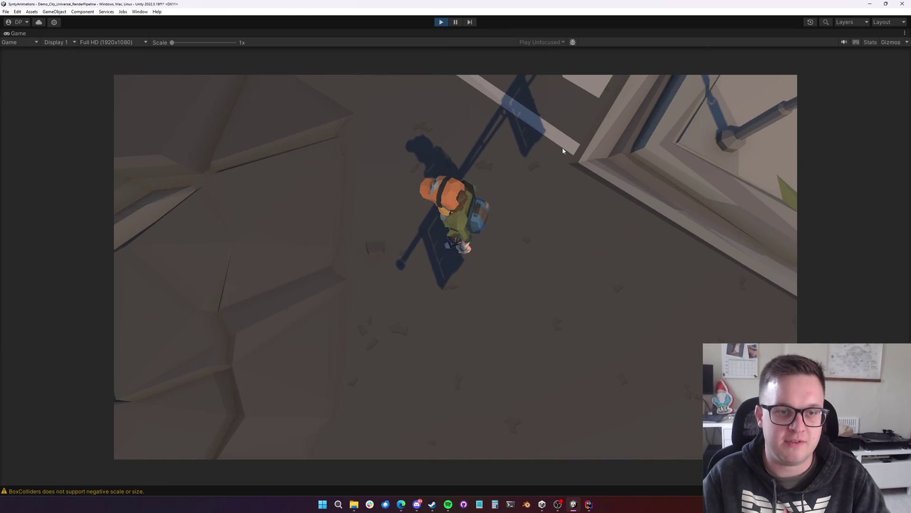
key(w)
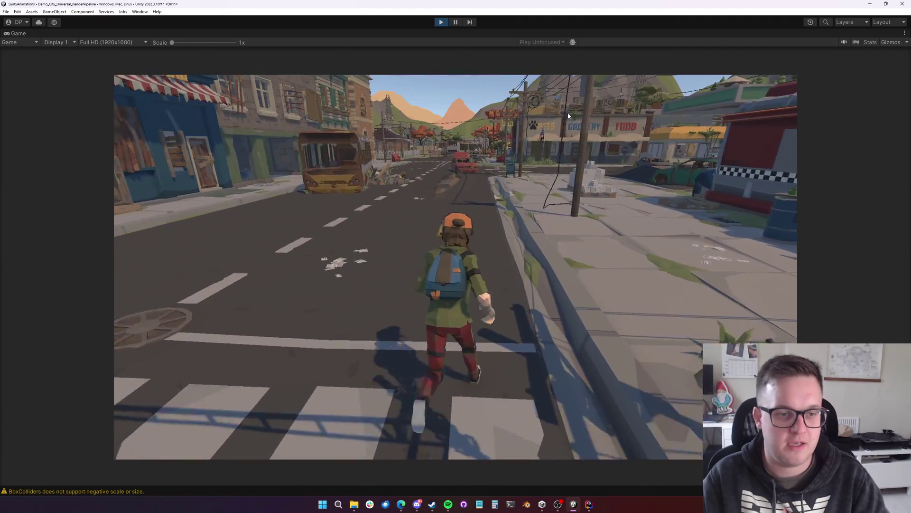
key(space)
key(w)
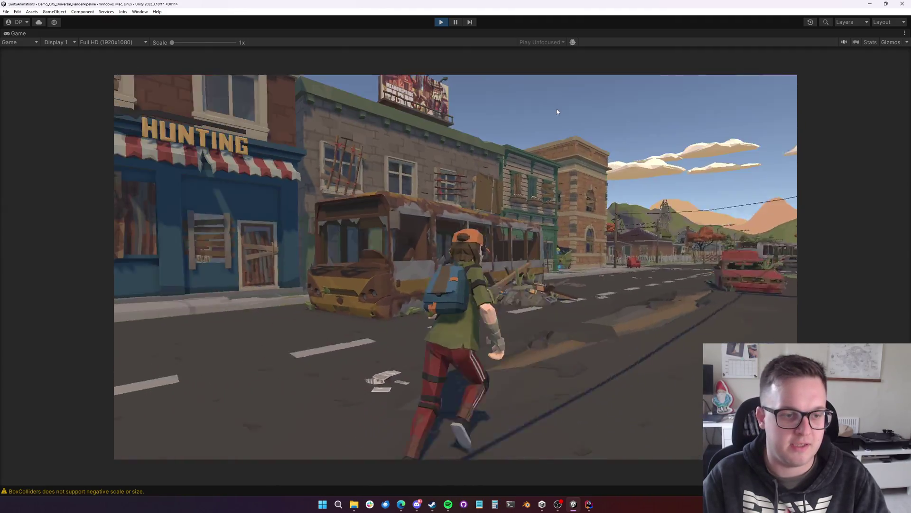
key(w)
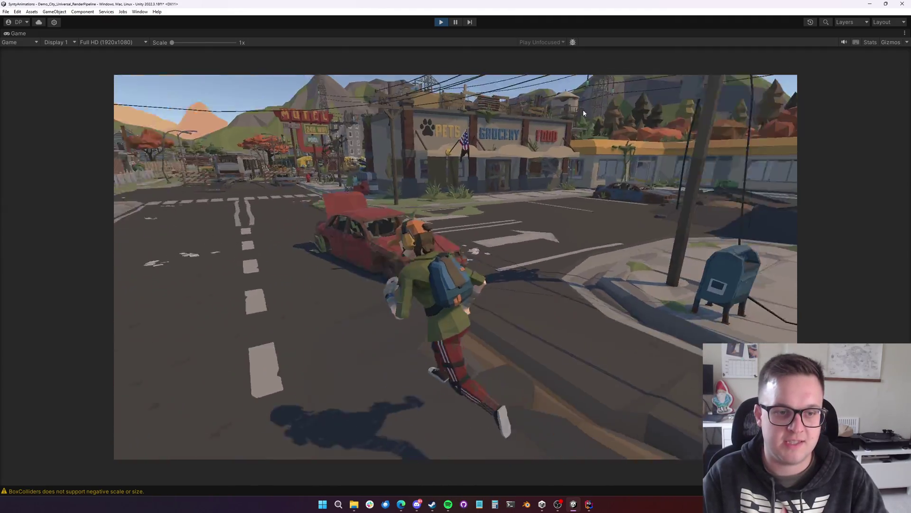
key(w)
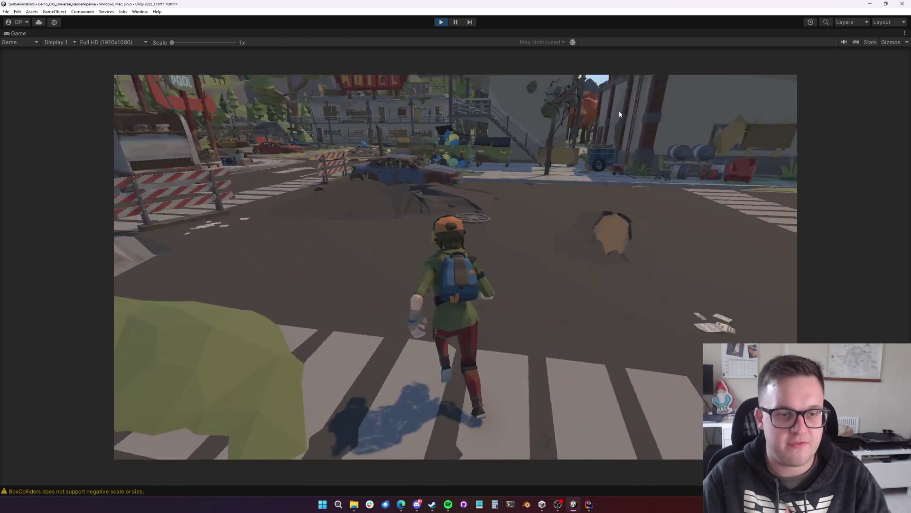
key(w)
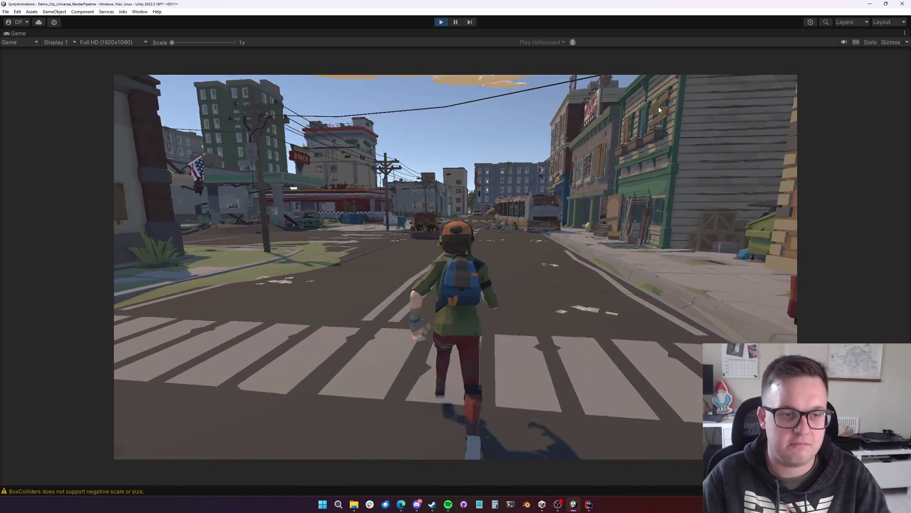
key(w)
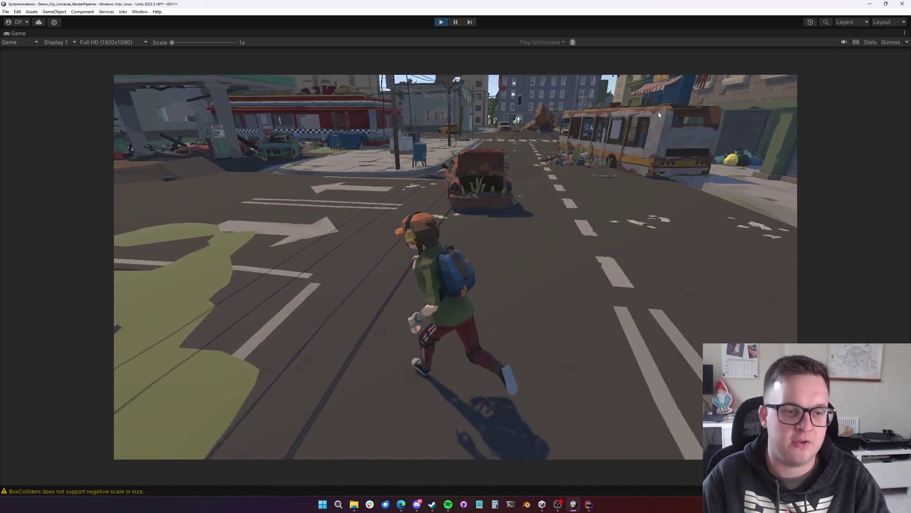
key(w)
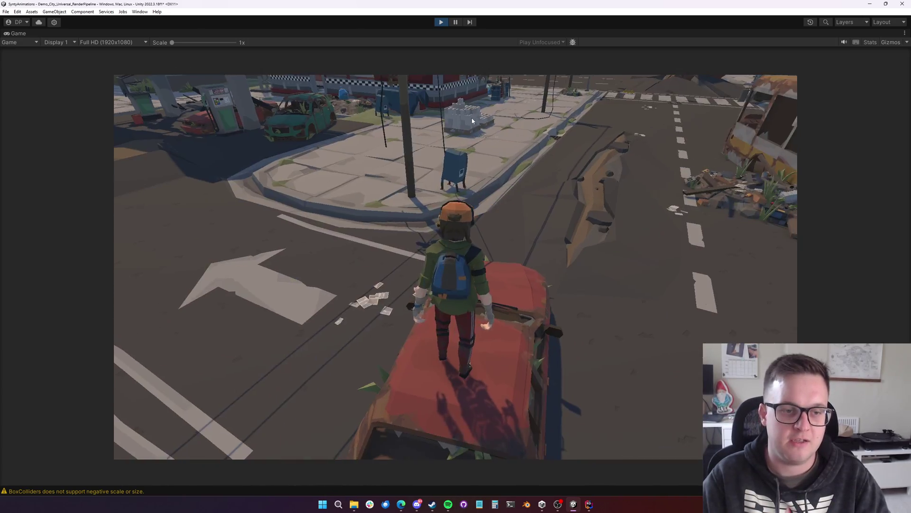
Run the scout off the red car's roof and along the street toward the news van to check the masculine run animation.
key(w)
key(w)
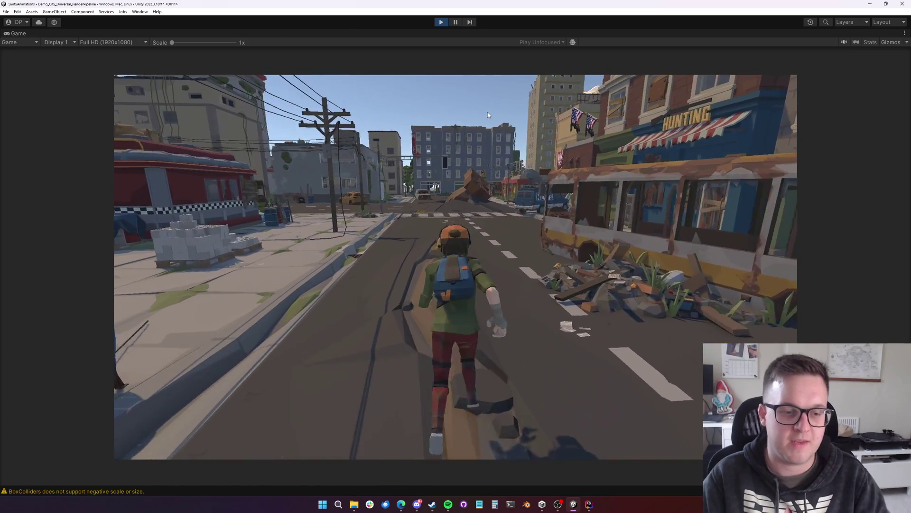
key(d)
key(w)
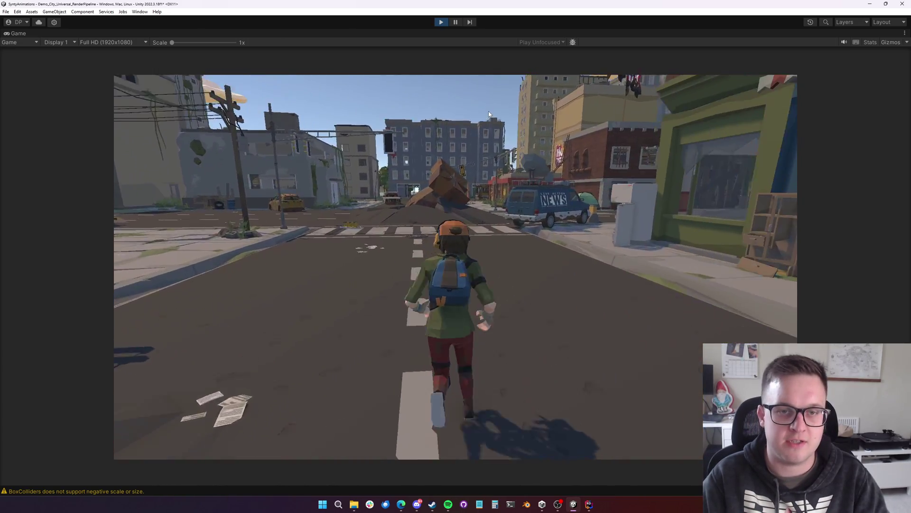